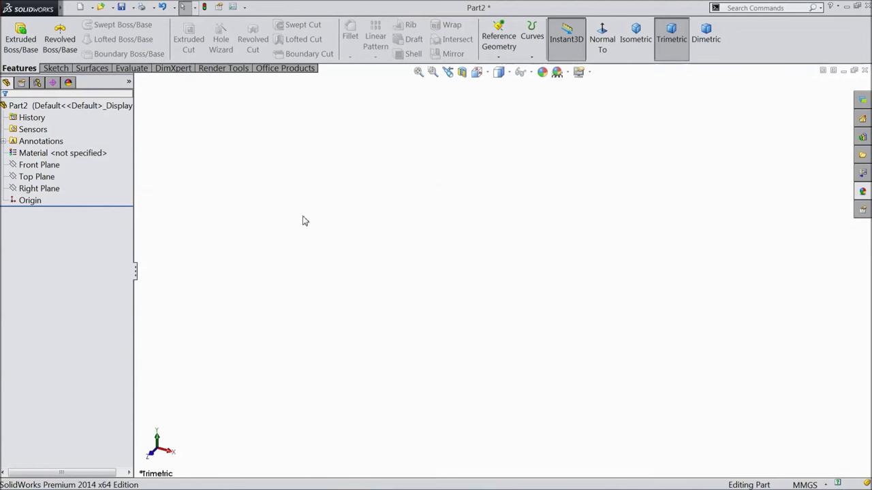
Select Front Plane in the FeatureManager tree as the sketch plane.
{"action": "left_click", "coordinate": [39, 164]}
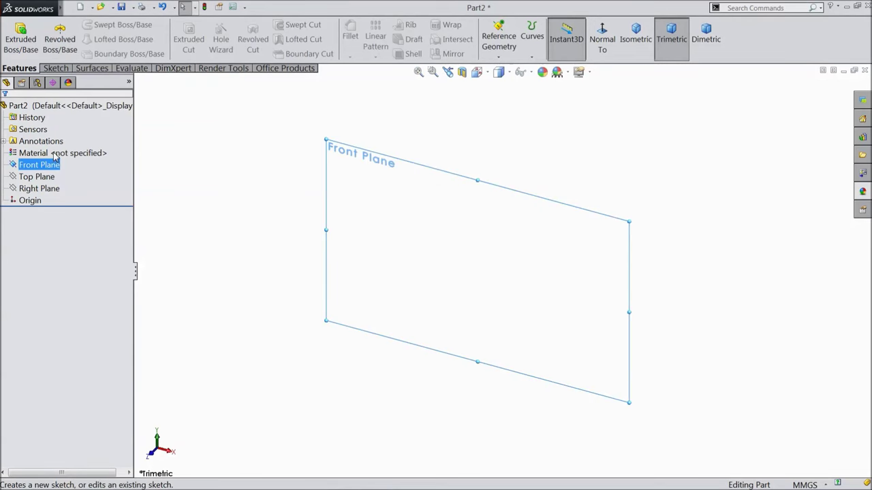
Sketch a vertical construction centerline running from above to below the origin on the Front Plane.
{"action": "left_click", "coordinate": [54, 154]}
{"action": "left_click", "coordinate": [87, 24]}
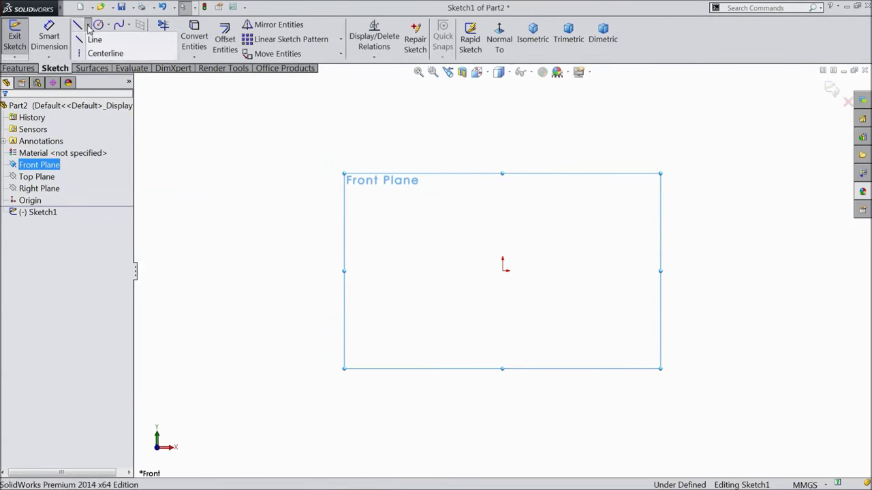
{"action": "left_click", "coordinate": [99, 51]}
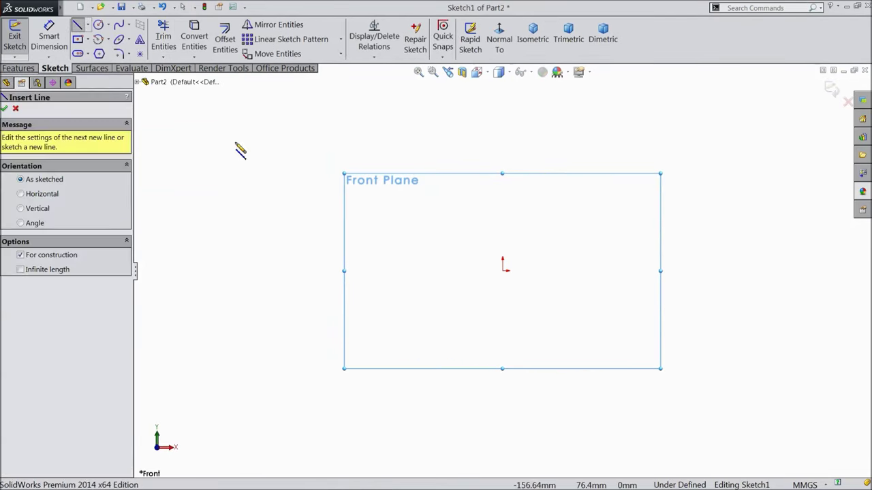
{"action": "left_click", "coordinate": [502, 126]}
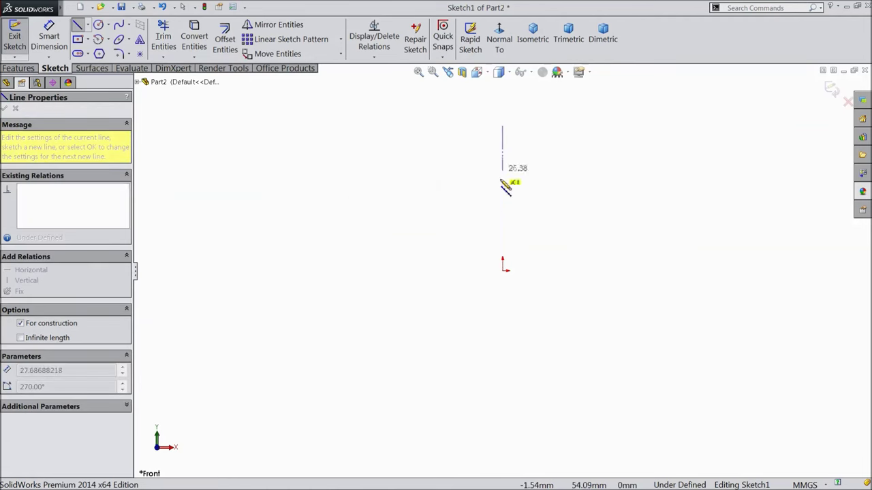
{"action": "left_click", "coordinate": [503, 407]}
{"action": "key", "text": "Escape"}
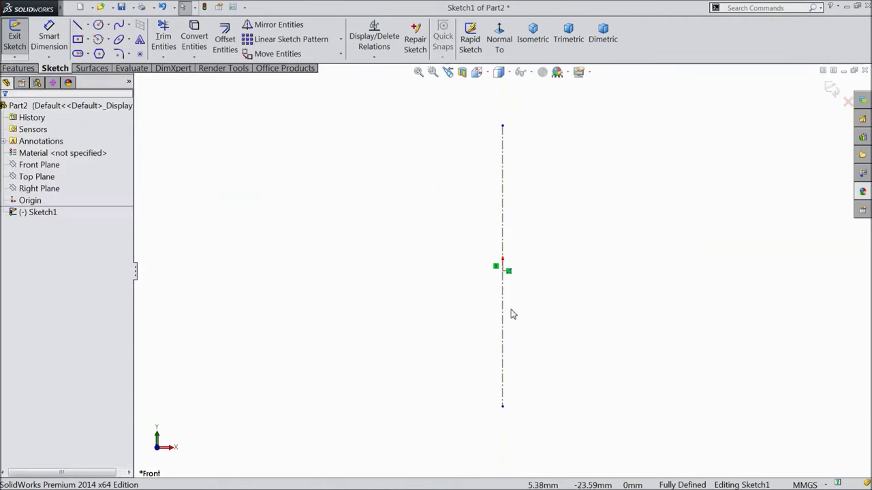
Draw the zigzag neck lip lines beside the centerline.
{"action": "left_click", "coordinate": [78, 26]}
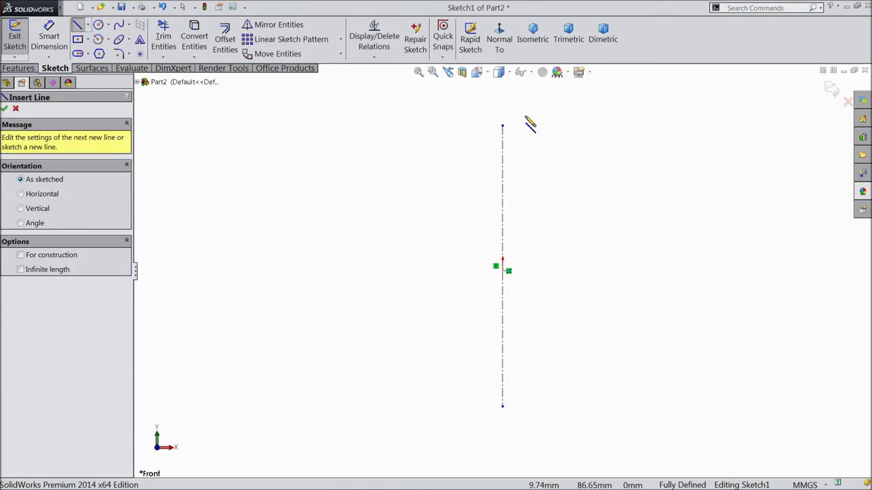
{"action": "scroll", "coordinate": [540, 136], "scroll_direction": "down", "scroll_amount": 2}
{"action": "scroll", "coordinate": [517, 150], "scroll_direction": "down", "scroll_amount": 2}
{"action": "scroll", "coordinate": [500, 150], "scroll_direction": "down", "scroll_amount": 1}
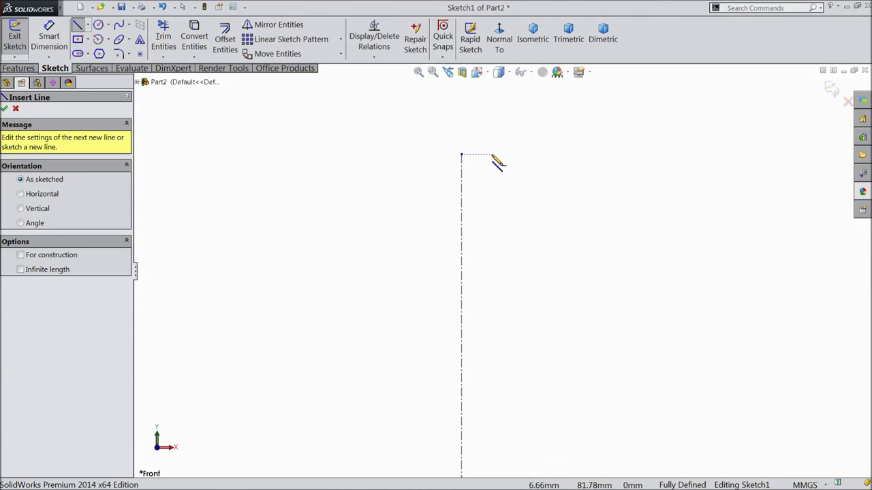
{"action": "left_click", "coordinate": [494, 156]}
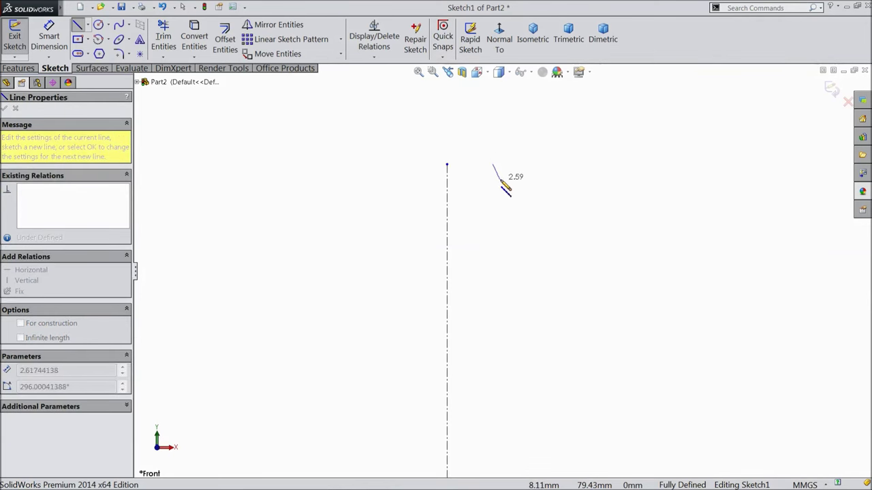
{"action": "left_click", "coordinate": [501, 178]}
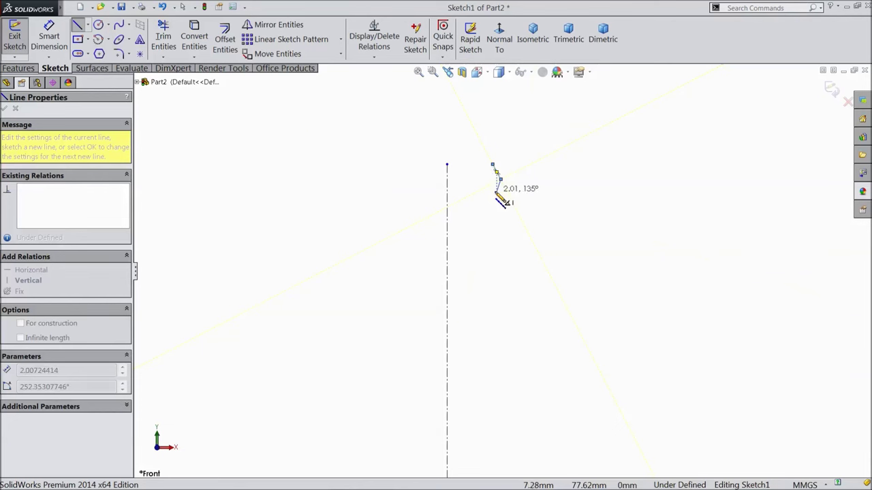
{"action": "left_click", "coordinate": [497, 193]}
{"action": "left_click", "coordinate": [504, 205]}
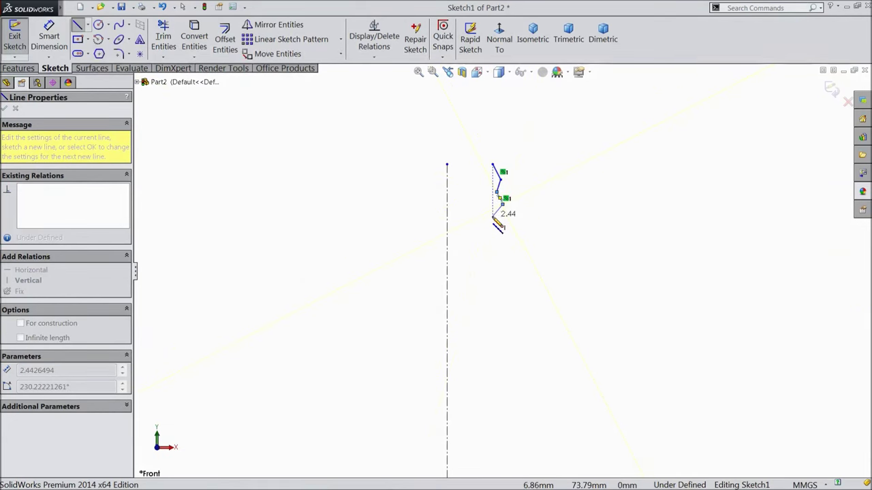
Continue the profile with the sloping shoulder and straight vertical body side.
{"action": "scroll", "coordinate": [502, 266], "scroll_direction": "up", "scroll_amount": 2}
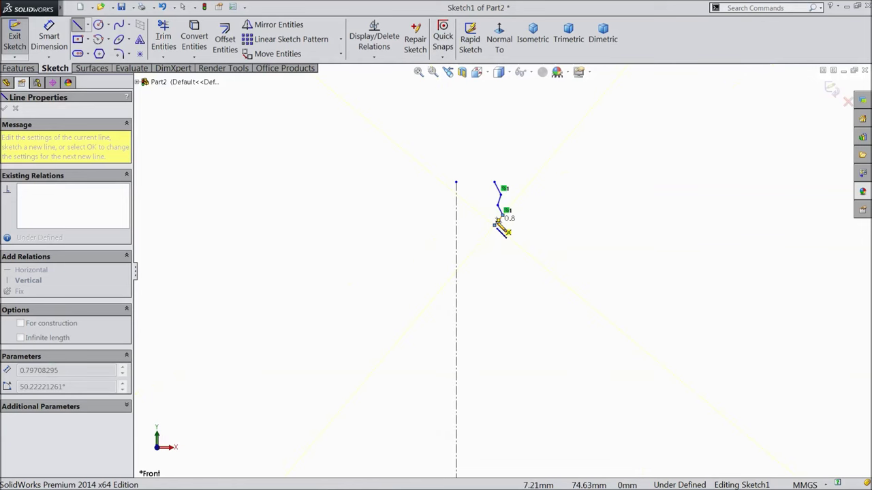
{"action": "left_click", "coordinate": [530, 360]}
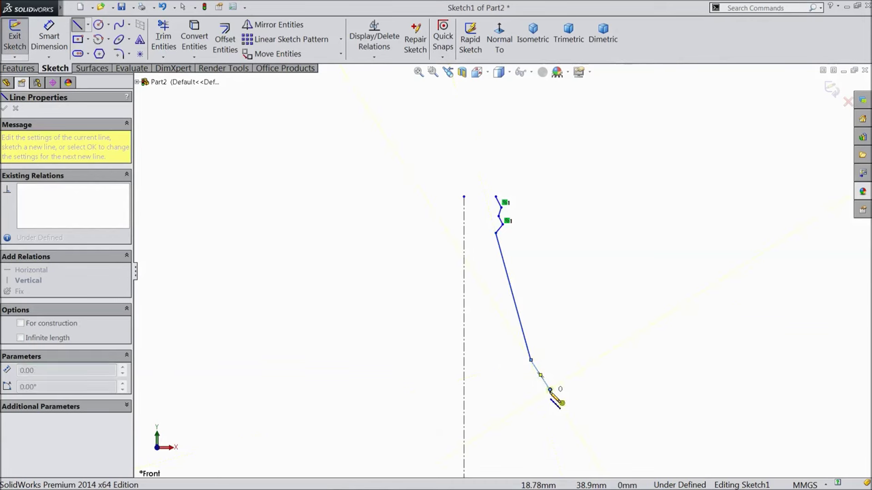
{"action": "left_click", "coordinate": [552, 394]}
{"action": "scroll", "coordinate": [551, 394], "scroll_direction": "up", "scroll_amount": 3}
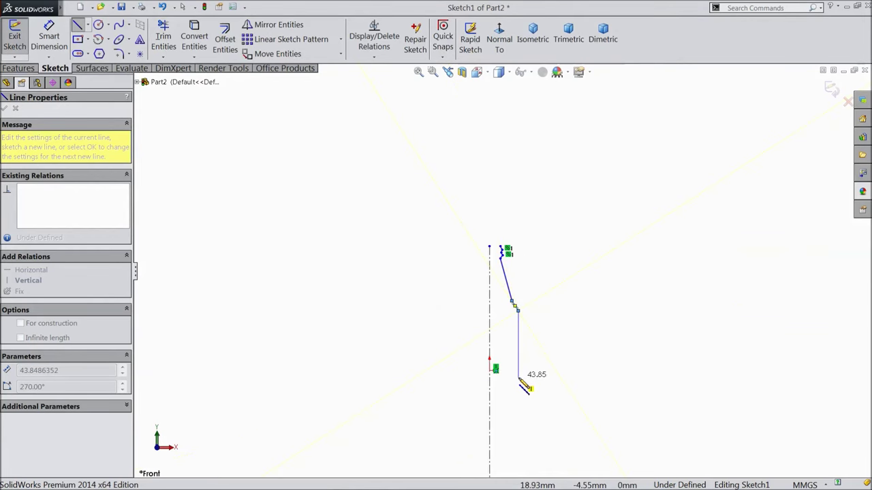
{"action": "left_click", "coordinate": [520, 408]}
{"action": "scroll", "coordinate": [519, 409], "scroll_direction": "down", "scroll_amount": 5}
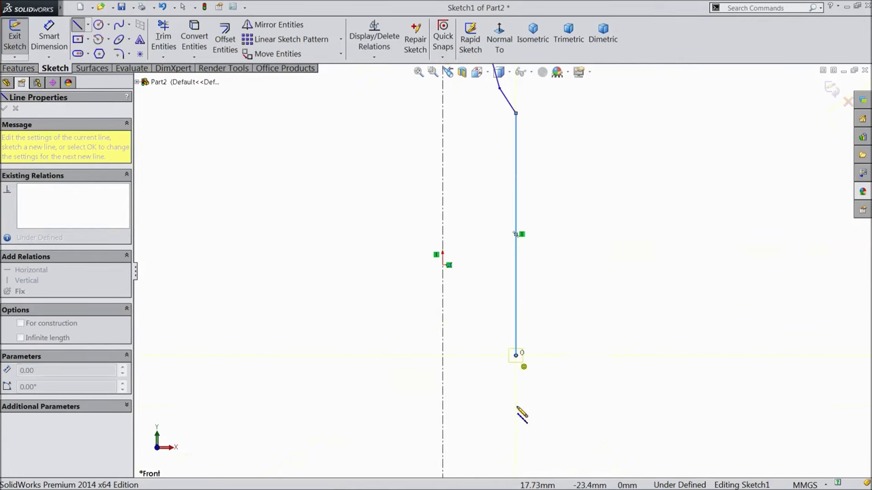
Add the angled bottom corner and base, then close the profile along the centerline and neck top.
{"action": "left_click", "coordinate": [500, 374]}
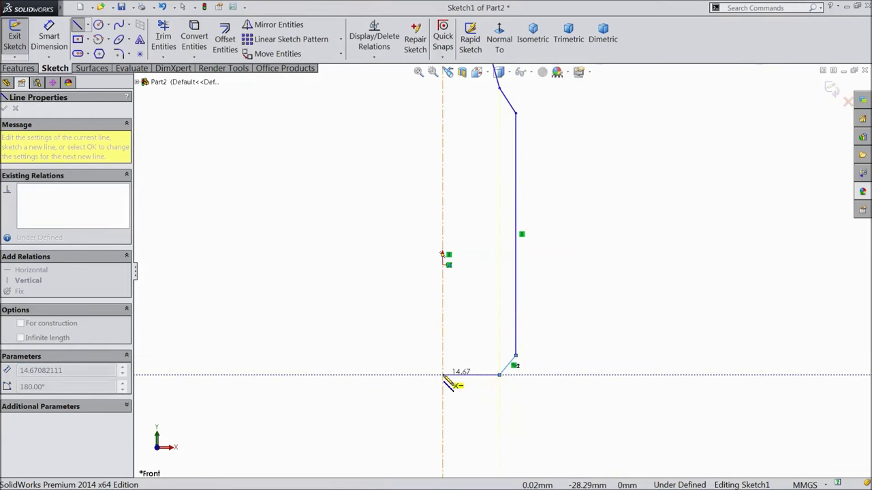
{"action": "left_click", "coordinate": [443, 375]}
{"action": "scroll", "coordinate": [440, 286], "scroll_direction": "up", "scroll_amount": 4}
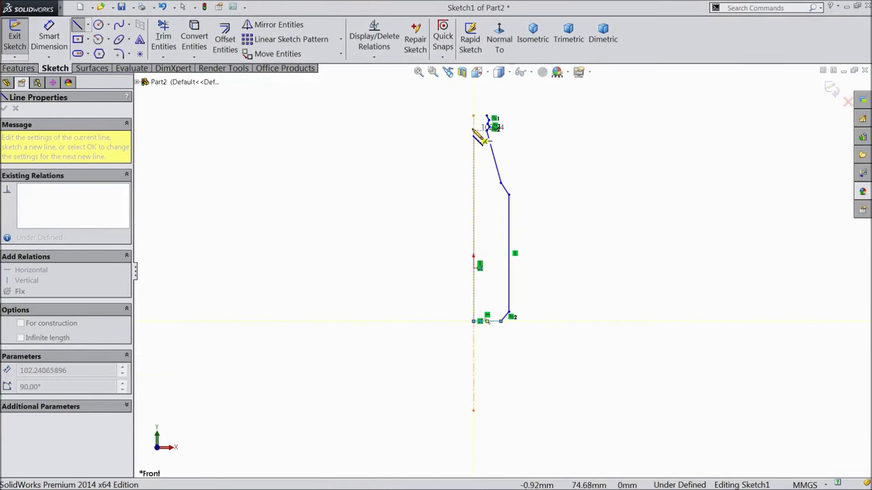
{"action": "left_click", "coordinate": [475, 114]}
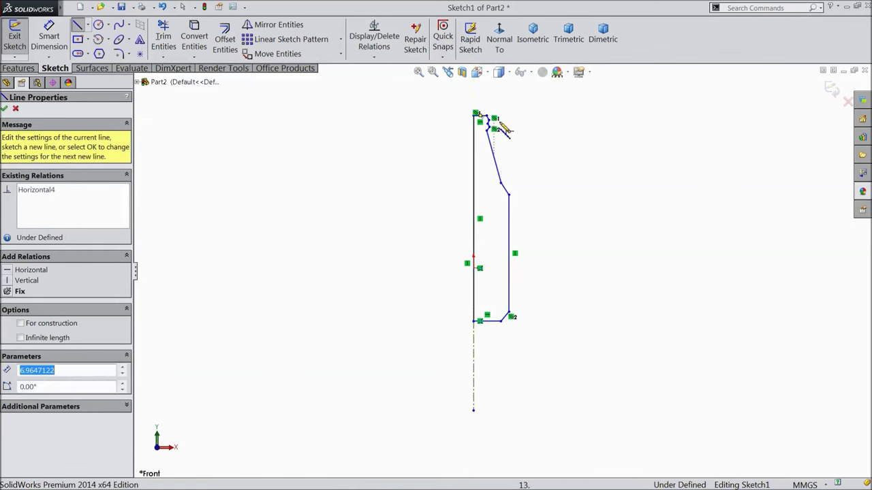
{"action": "left_click", "coordinate": [499, 125]}
{"action": "key", "text": "Escape"}
Dimension the neck height as 13 mm.
{"action": "scroll", "coordinate": [509, 115], "scroll_direction": "down", "scroll_amount": 1}
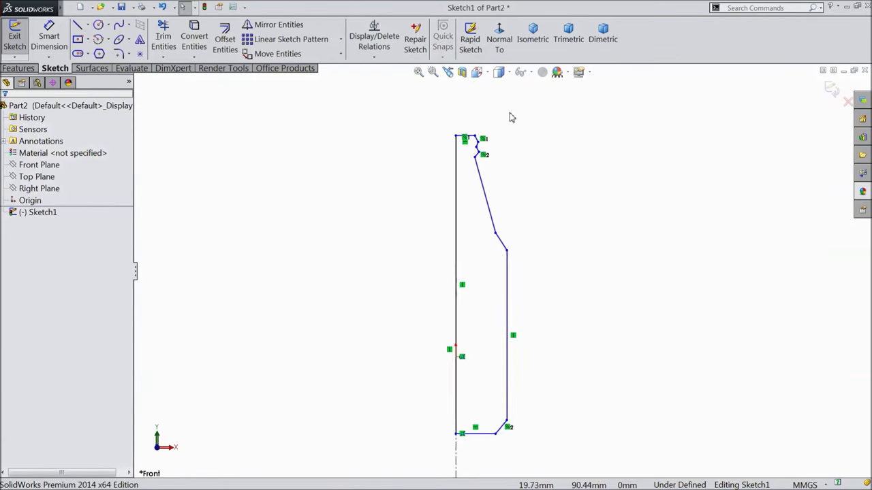
{"action": "scroll", "coordinate": [500, 123], "scroll_direction": "down", "scroll_amount": 1}
{"action": "scroll", "coordinate": [488, 160], "scroll_direction": "down", "scroll_amount": 1}
{"action": "right_click_drag", "start_coordinate": [156, 142], "coordinate": [153, 129]}
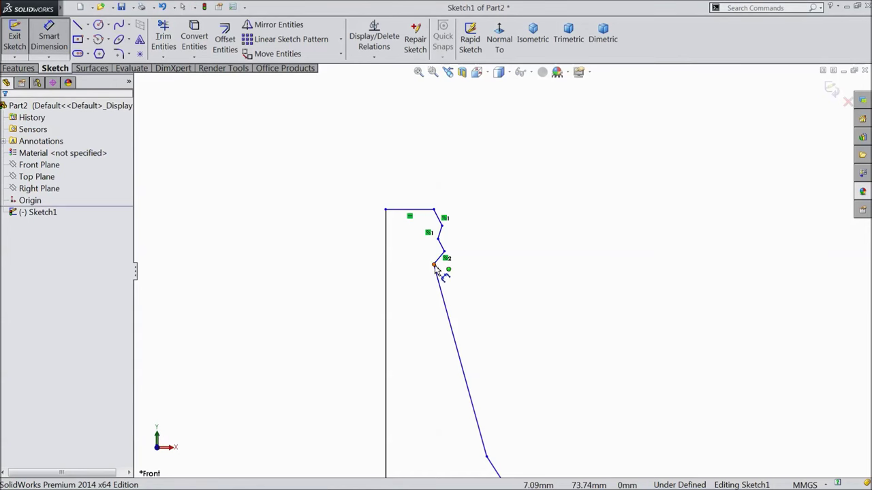
{"action": "left_click", "coordinate": [434, 264]}
{"action": "left_click", "coordinate": [397, 210]}
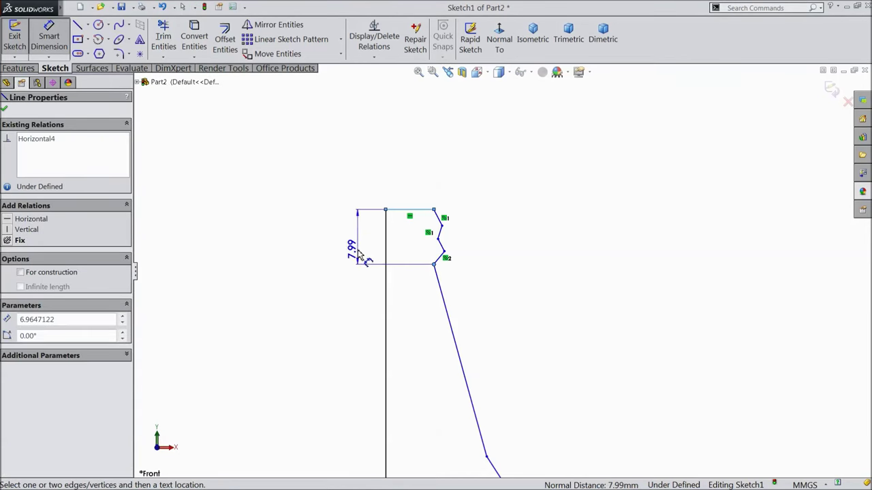
{"action": "left_click", "coordinate": [353, 238]}
{"action": "type", "text": "13"}
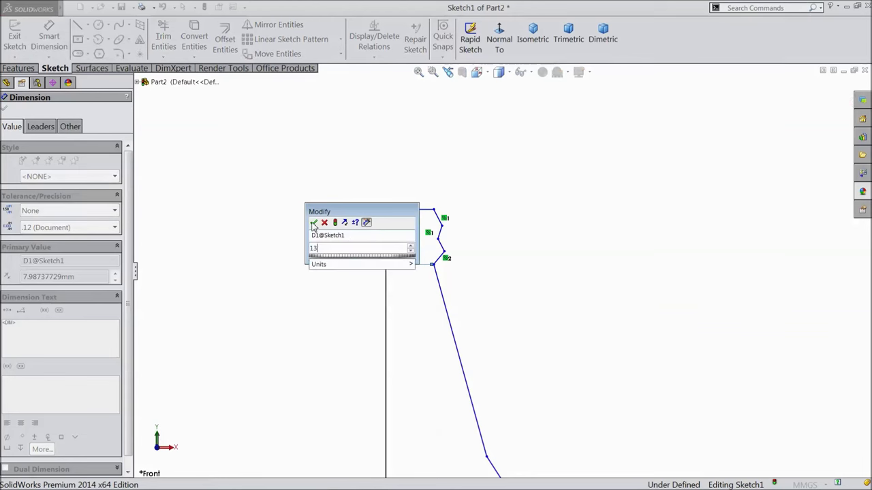
{"action": "left_click", "coordinate": [313, 223]}
Set the top edge width to 12.5 mm and place a dimension on the slanted lip line.
{"action": "left_click", "coordinate": [415, 210]}
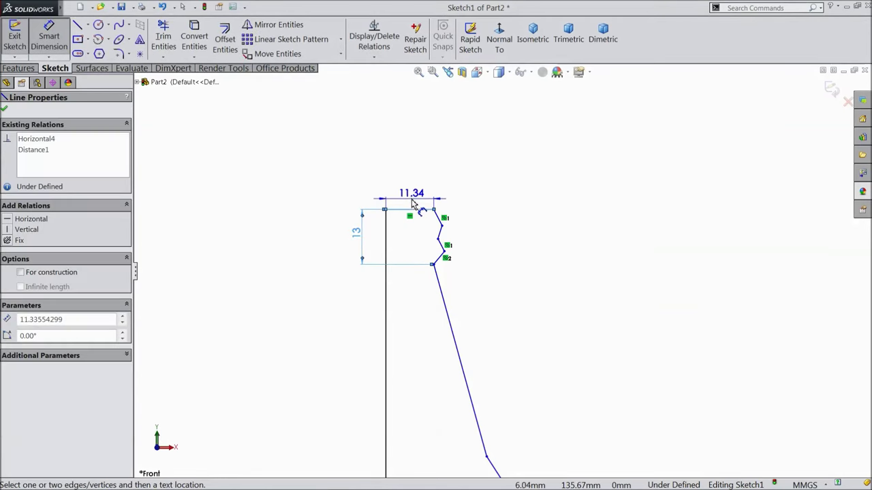
{"action": "type", "text": "12.5"}
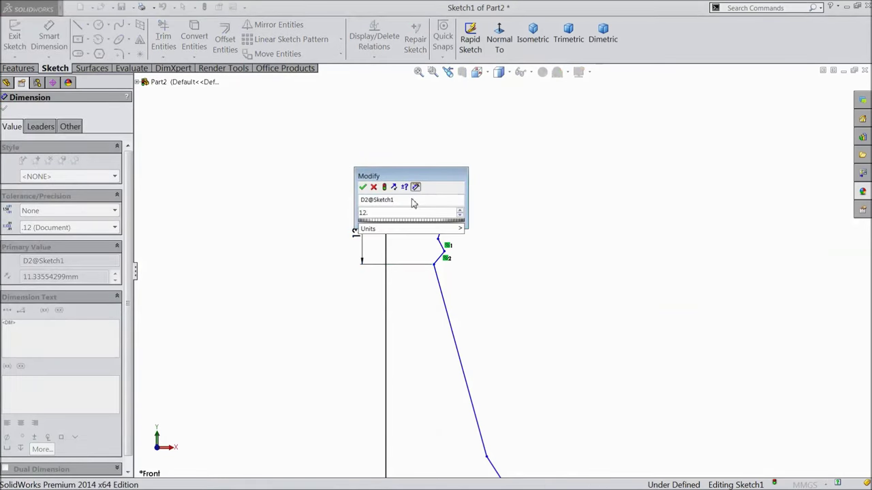
{"action": "left_click", "coordinate": [363, 188]}
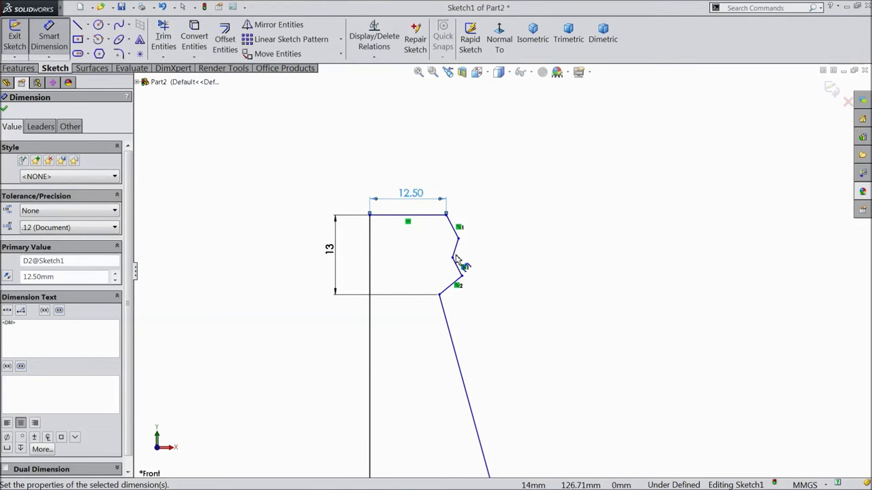
{"action": "left_click", "coordinate": [458, 243]}
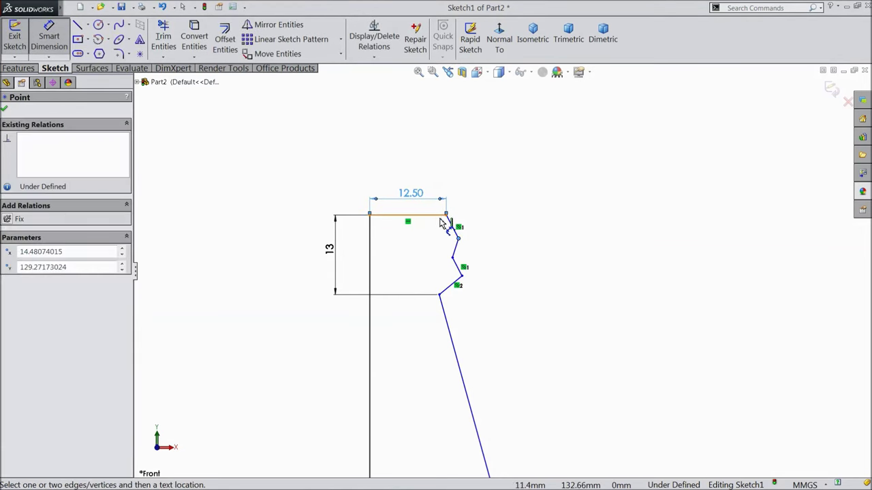
{"action": "left_click", "coordinate": [500, 233]}
Set the lip line dimension to 4 mm and add a 9 mm vertical step.
{"action": "type", "text": "4"}
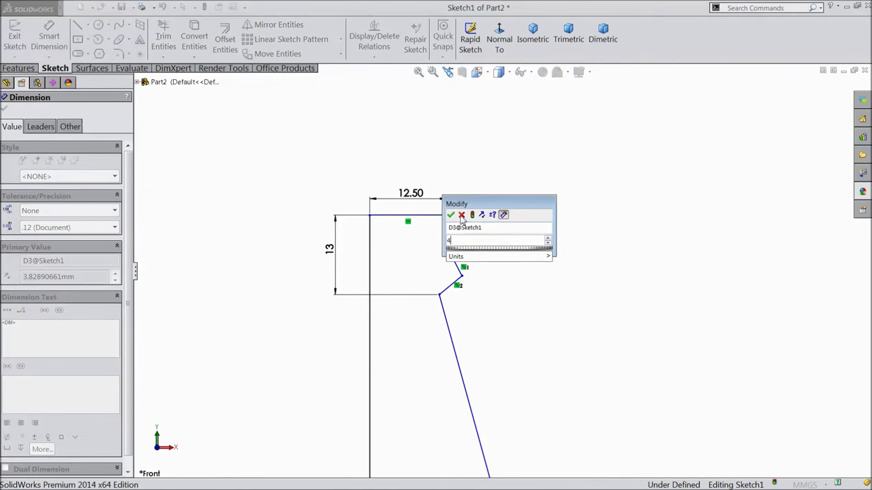
{"action": "left_click", "coordinate": [450, 215]}
{"action": "left_click", "coordinate": [461, 277]}
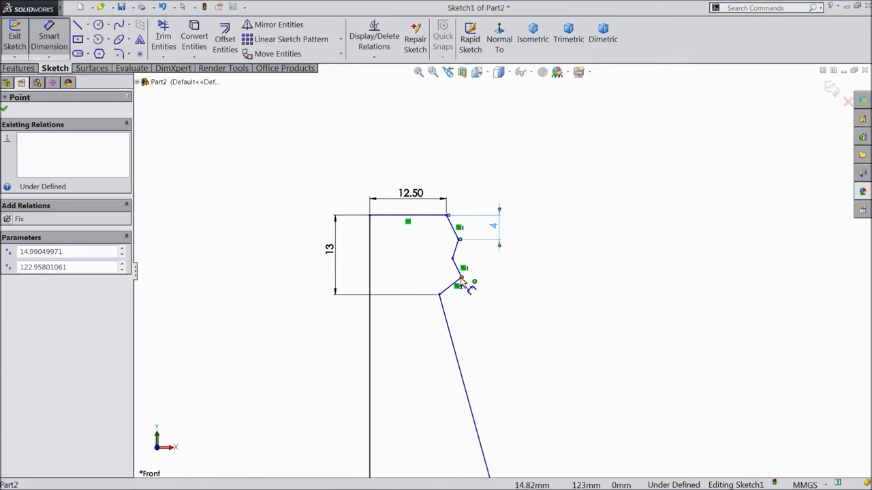
{"action": "left_click", "coordinate": [437, 218]}
{"action": "left_click", "coordinate": [535, 238]}
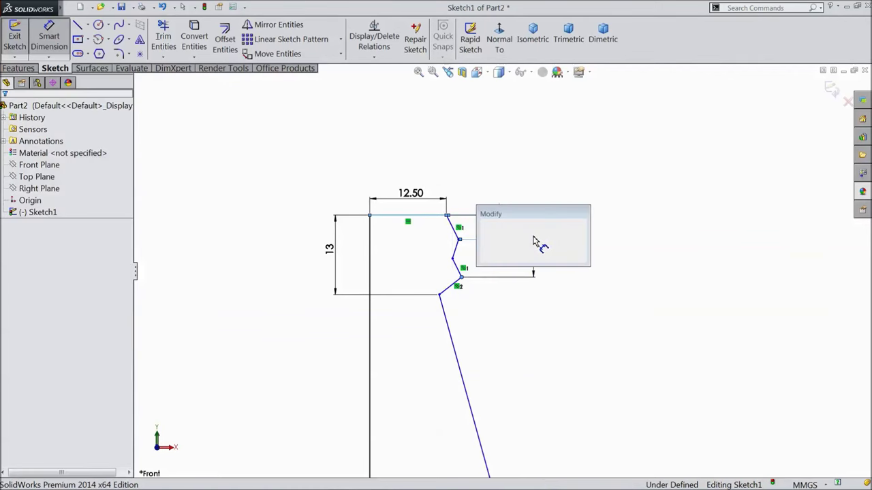
{"action": "type", "text": "9"}
{"action": "left_click", "coordinate": [484, 225]}
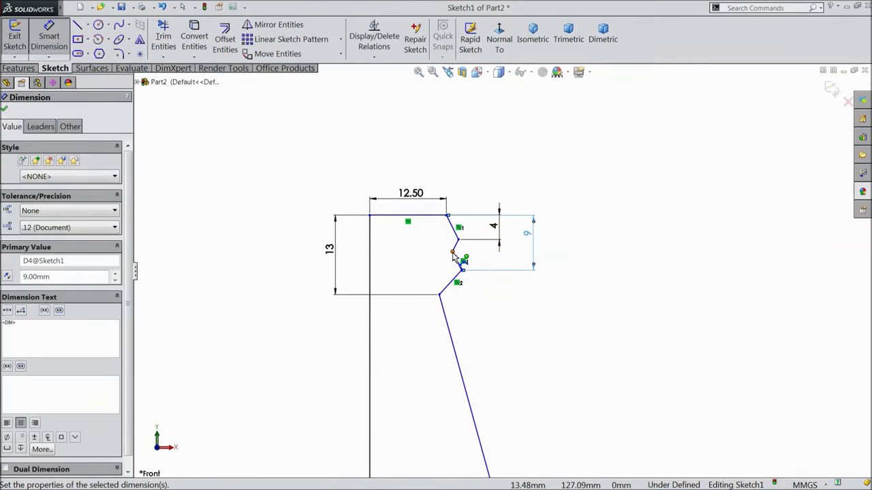
Dimension two neck vertices 14 mm and 13.5 mm from the centerline.
{"action": "left_click", "coordinate": [462, 275]}
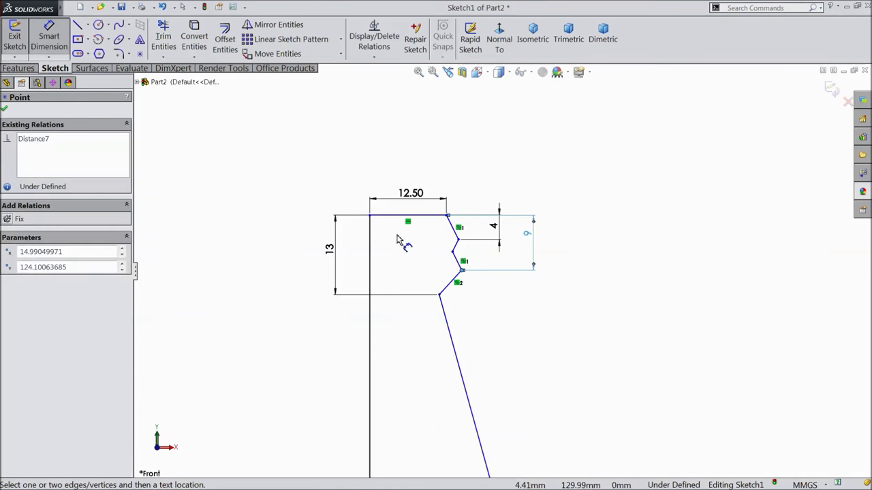
{"action": "left_click", "coordinate": [370, 232]}
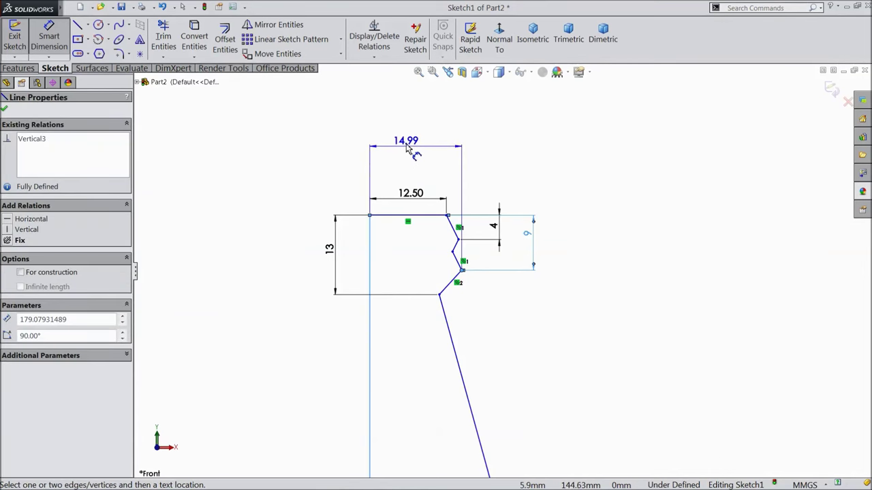
{"action": "left_click", "coordinate": [402, 136]}
{"action": "type", "text": "14"}
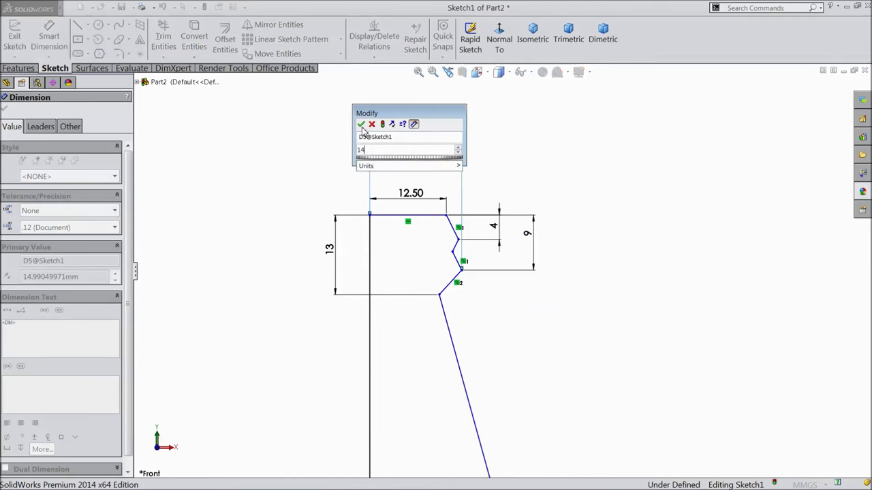
{"action": "left_click", "coordinate": [361, 125]}
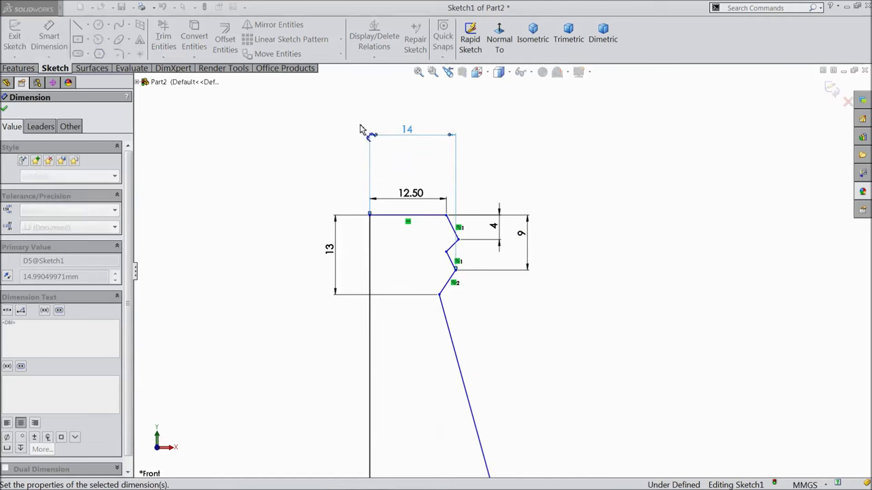
{"action": "left_click", "coordinate": [459, 240]}
{"action": "left_click", "coordinate": [370, 244]}
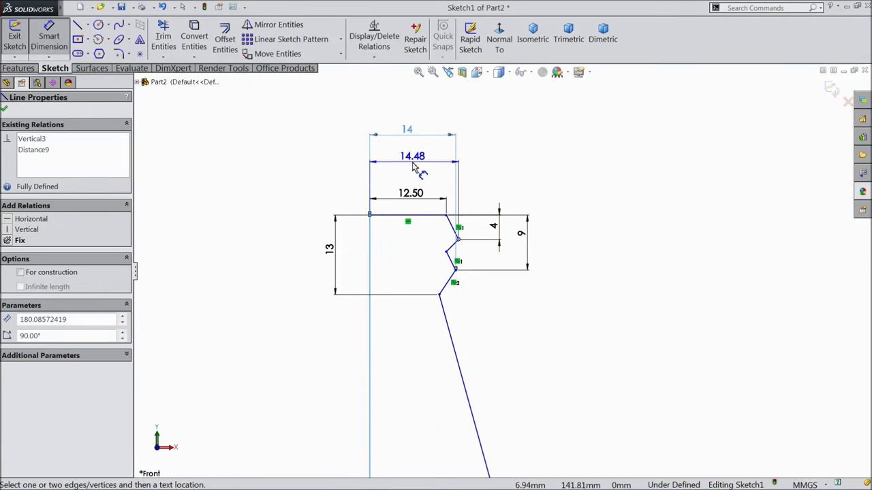
{"action": "left_click", "coordinate": [413, 167]}
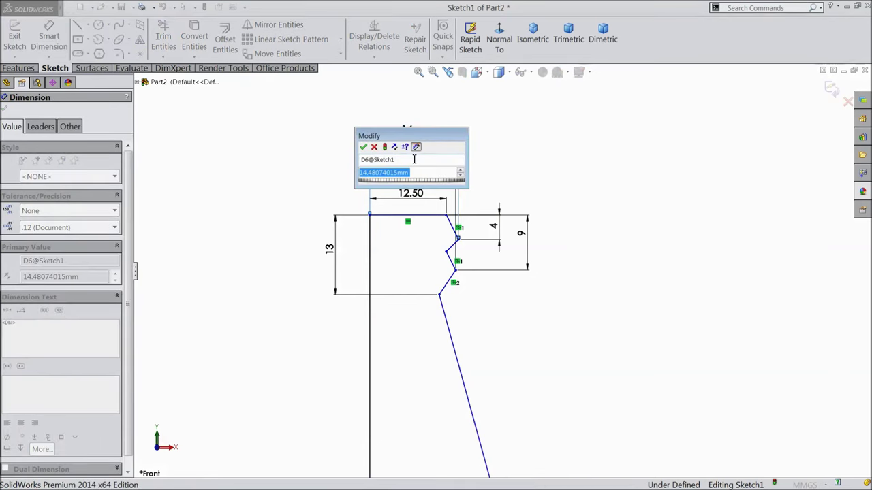
{"action": "type", "text": "13.5"}
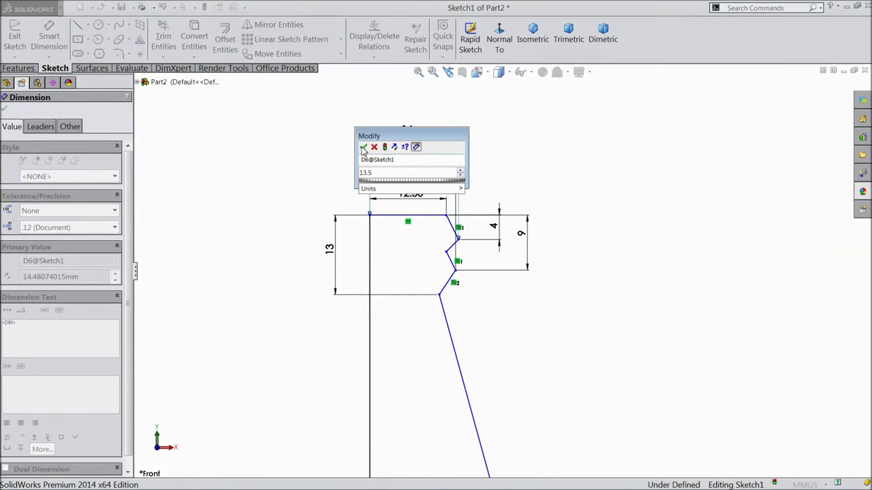
{"action": "left_click", "coordinate": [363, 148]}
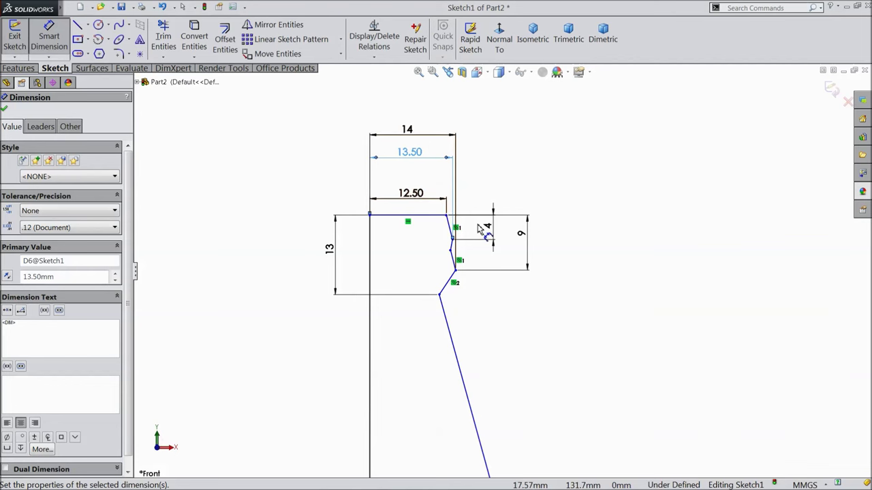
Dimension the lower neck vertex 11.5 mm from the centerline.
{"action": "scroll", "coordinate": [439, 238], "scroll_direction": "down", "scroll_amount": 2}
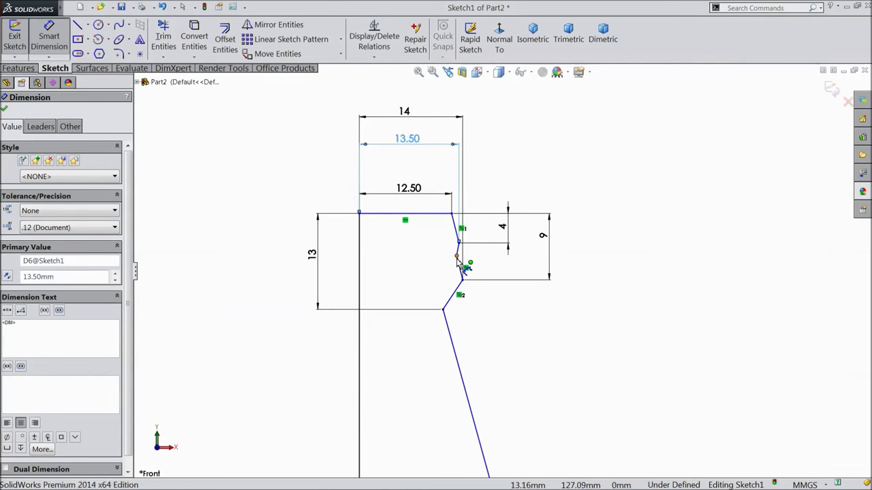
{"action": "left_click", "coordinate": [456, 258]}
{"action": "left_click", "coordinate": [360, 250]}
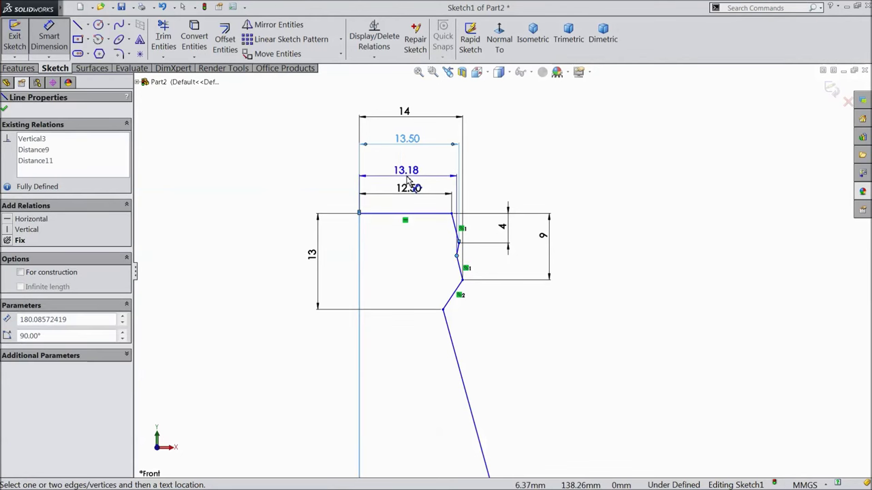
{"action": "left_click", "coordinate": [408, 173]}
{"action": "type", "text": "11.5"}
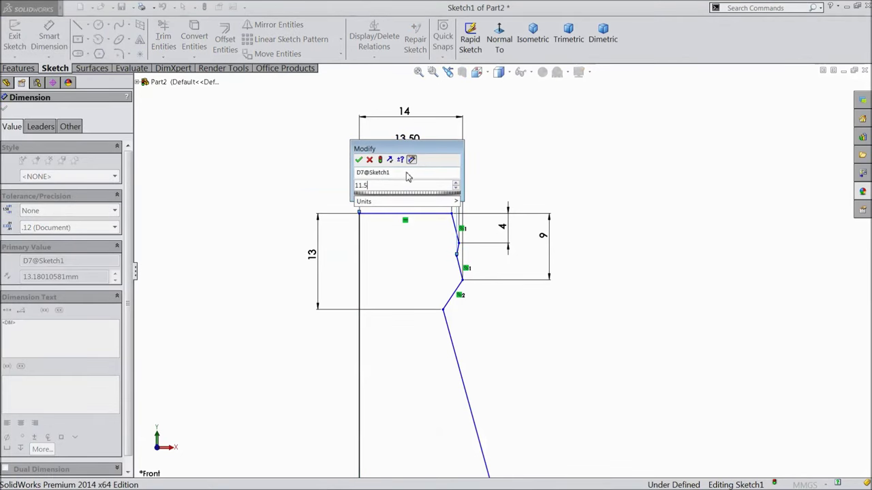
{"action": "left_click", "coordinate": [359, 160]}
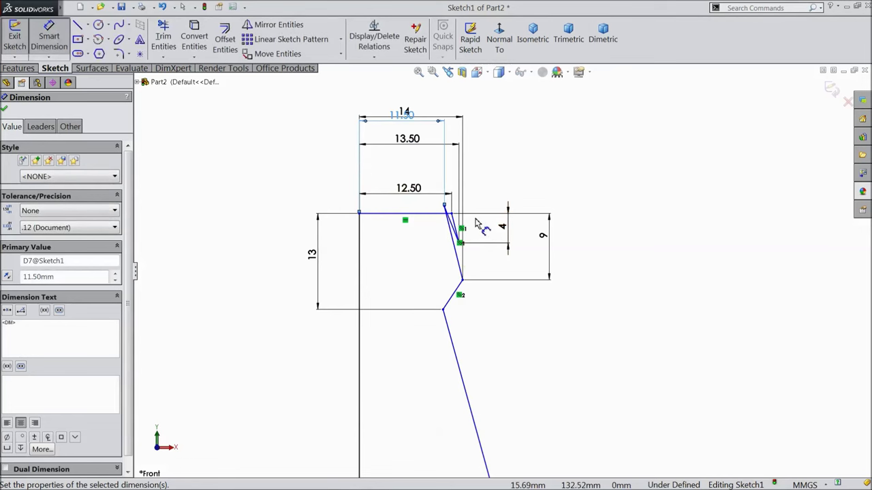
{"action": "key", "text": "Escape"}
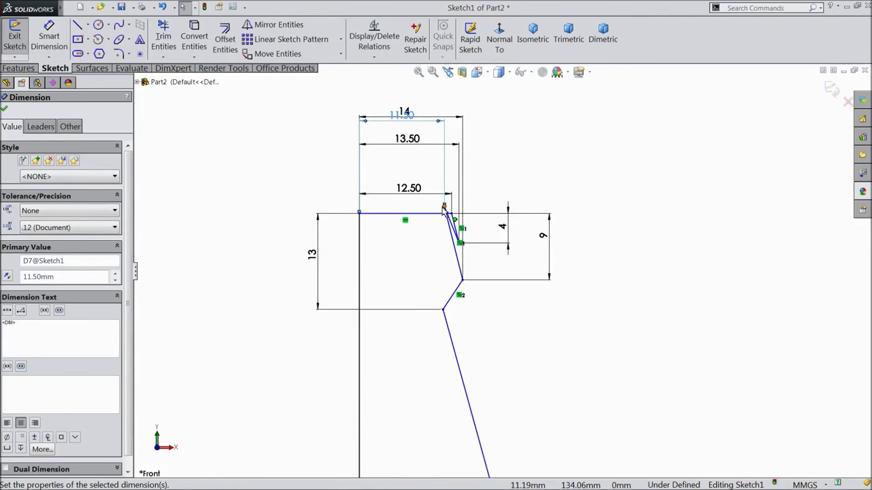
{"action": "left_click", "coordinate": [499, 199]}
Drag the neck endpoint and its connected lines downward.
{"action": "left_click_drag", "start_coordinate": [444, 207], "coordinate": [445, 203]}
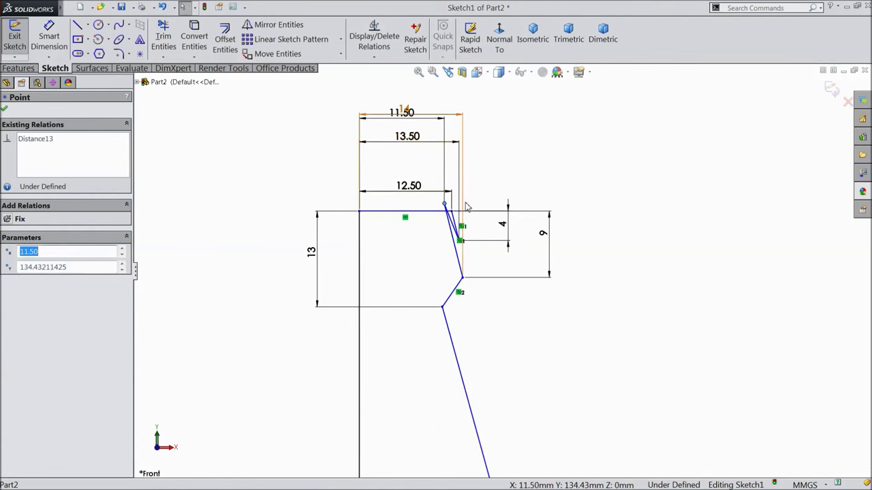
{"action": "left_click", "coordinate": [584, 184]}
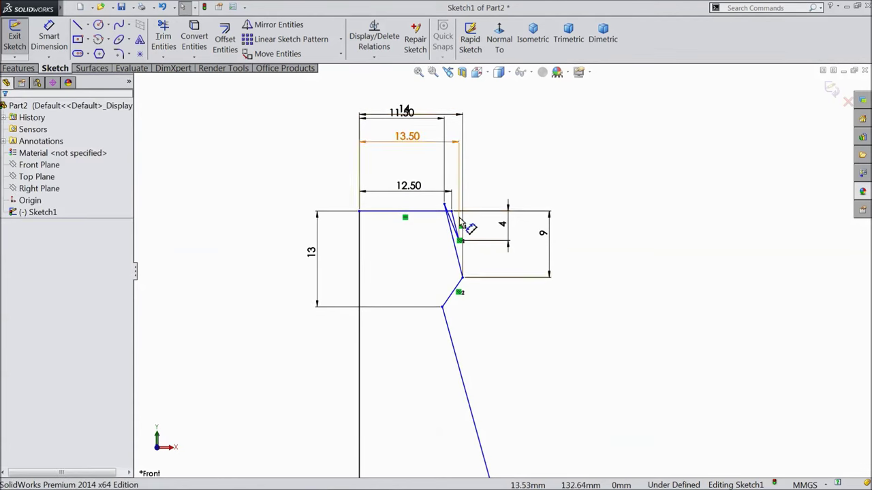
{"action": "left_click", "coordinate": [445, 204]}
{"action": "left_click_drag", "start_coordinate": [443, 213], "coordinate": [444, 227]}
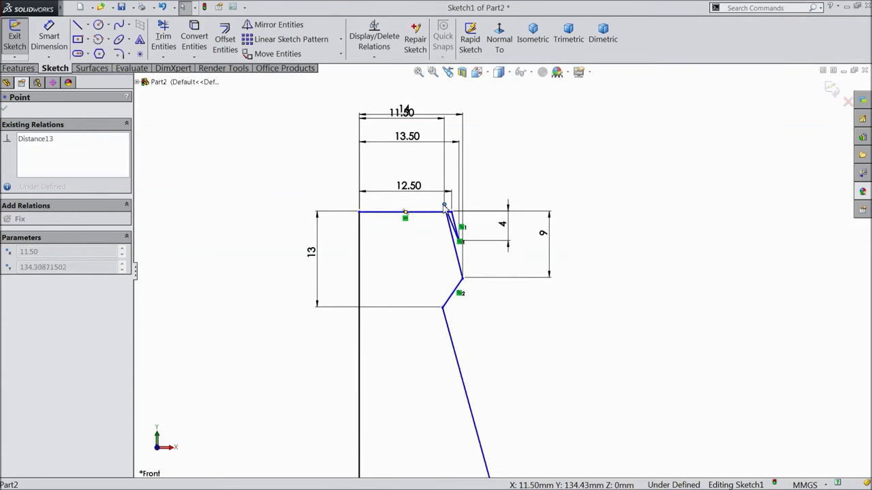
{"action": "left_click_drag", "start_coordinate": [448, 227], "coordinate": [459, 234]}
{"action": "scroll", "coordinate": [455, 243], "scroll_direction": "down", "scroll_amount": 2}
{"action": "scroll", "coordinate": [455, 244], "scroll_direction": "down", "scroll_amount": 1}
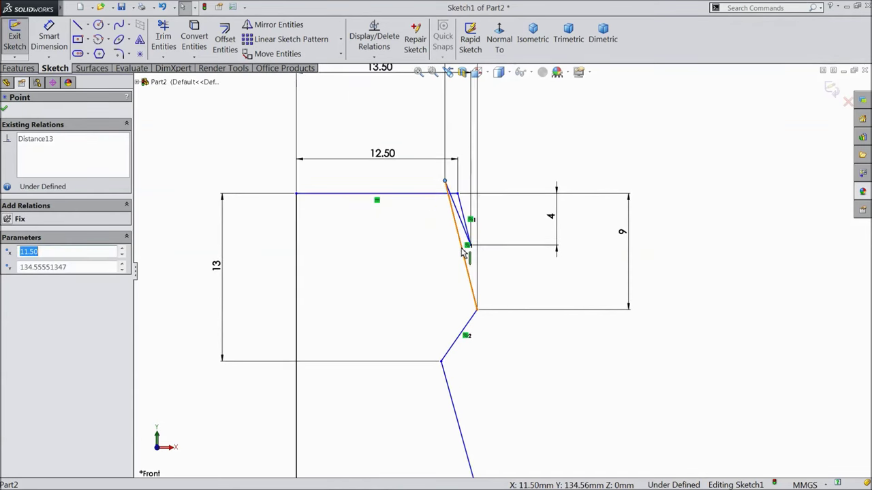
{"action": "left_click", "coordinate": [469, 250]}
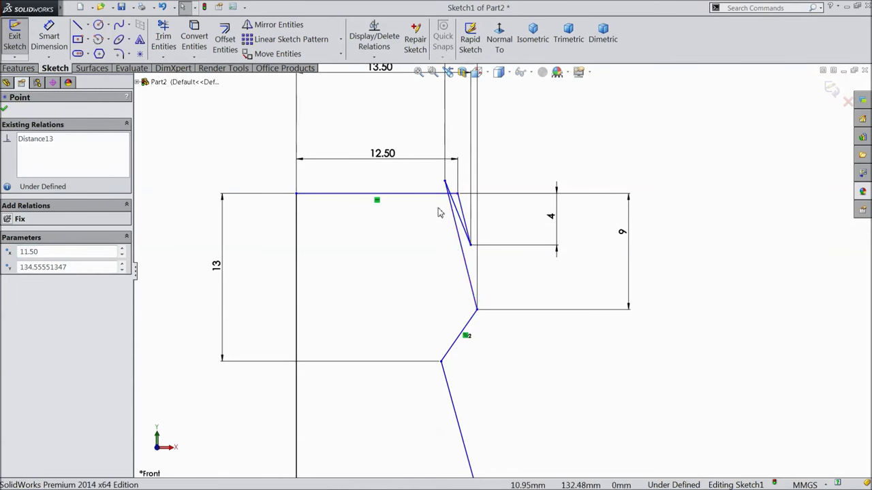
Pull the 11.50 vertex down into an inward V notch below the top edge.
{"action": "mouse_move", "coordinate": [444, 184]}
{"action": "left_mouse_down"}
{"action": "mouse_move", "coordinate": [459, 276]}
{"action": "mouse_move", "coordinate": [450, 276]}
{"action": "left_mouse_up"}
{"action": "scroll", "coordinate": [554, 241], "scroll_direction": "up", "scroll_amount": 1}
{"action": "scroll", "coordinate": [538, 280], "scroll_direction": "up", "scroll_amount": 2}
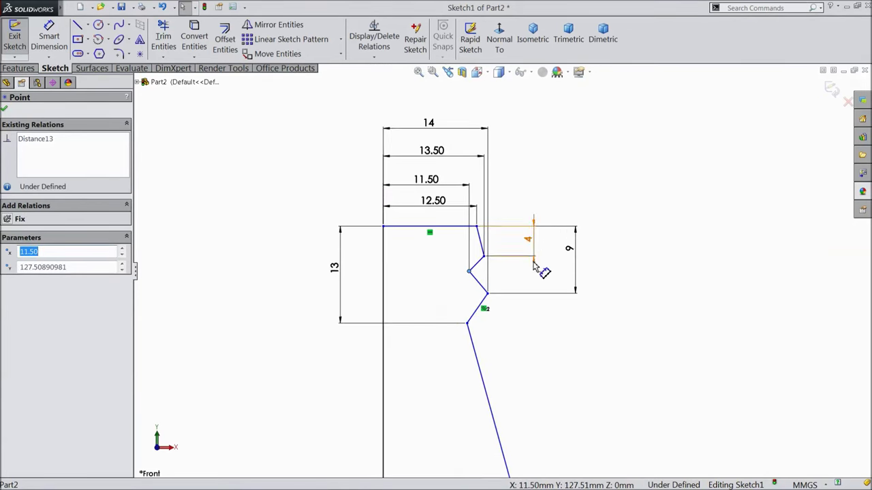
{"action": "scroll", "coordinate": [525, 284], "scroll_direction": "up", "scroll_amount": 2}
{"action": "scroll", "coordinate": [508, 293], "scroll_direction": "up", "scroll_amount": 2}
{"action": "scroll", "coordinate": [507, 293], "scroll_direction": "up", "scroll_amount": 2}
{"action": "scroll", "coordinate": [526, 402], "scroll_direction": "down", "scroll_amount": 2}
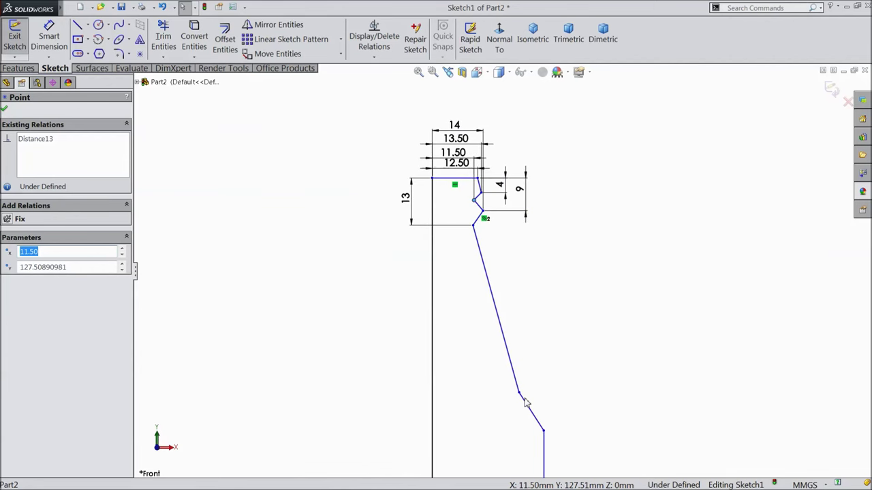
{"action": "left_click", "coordinate": [49, 38]}
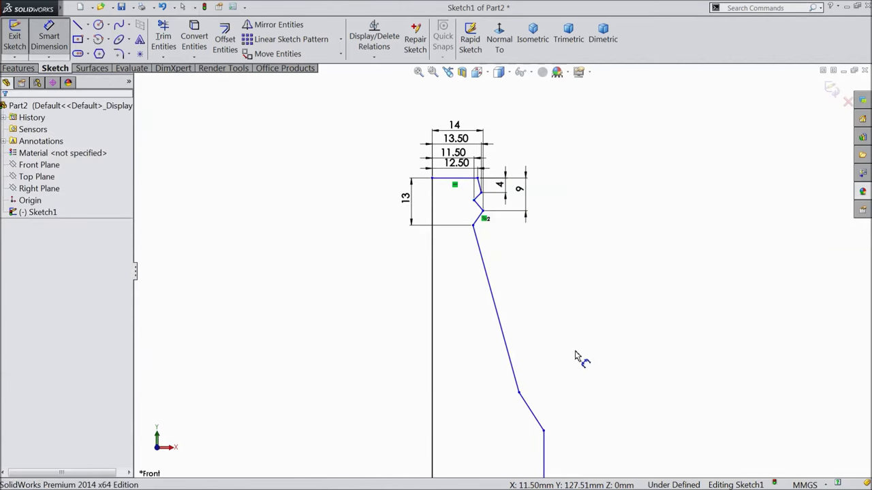
Dimension the slanted body line with a 60 mm vertical height.
{"action": "left_click", "coordinate": [501, 330]}
{"action": "left_click", "coordinate": [588, 311]}
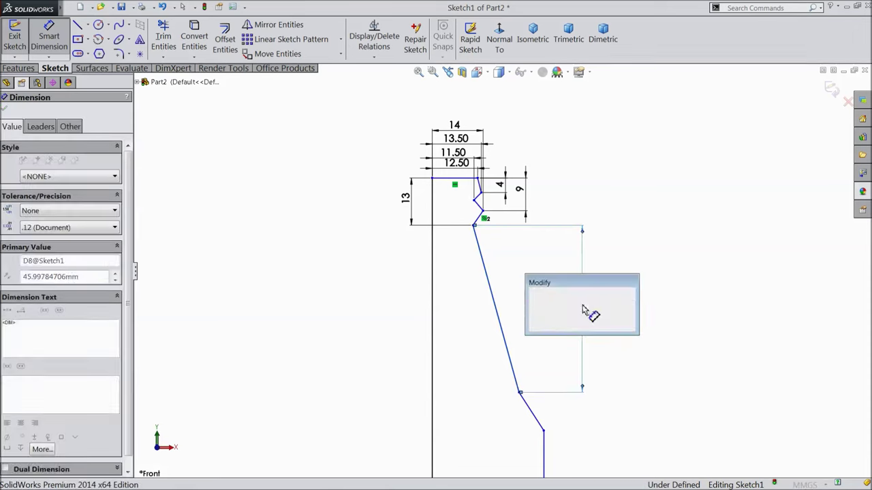
{"action": "type", "text": "60"}
{"action": "left_click", "coordinate": [534, 297]}
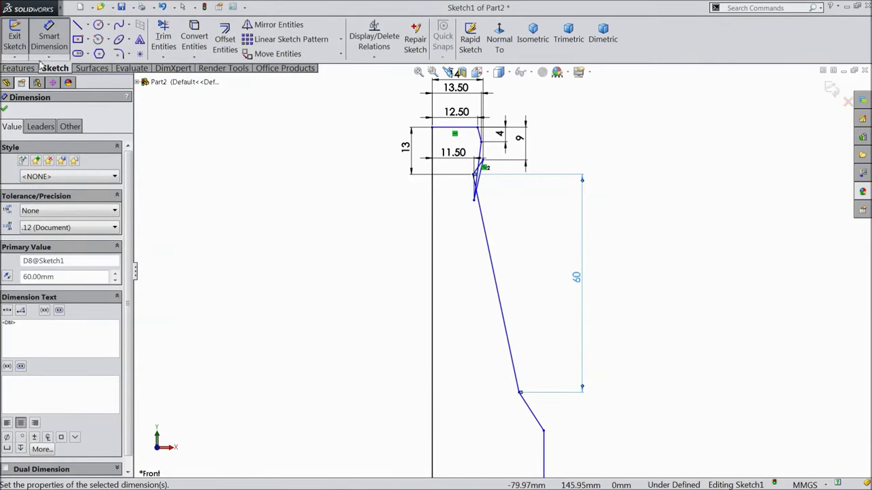
Drag the neck vertices to untangle the lip into a clean inward notch.
{"action": "scroll", "coordinate": [516, 201], "scroll_direction": "down", "scroll_amount": 2}
{"action": "scroll", "coordinate": [492, 222], "scroll_direction": "down", "scroll_amount": 2}
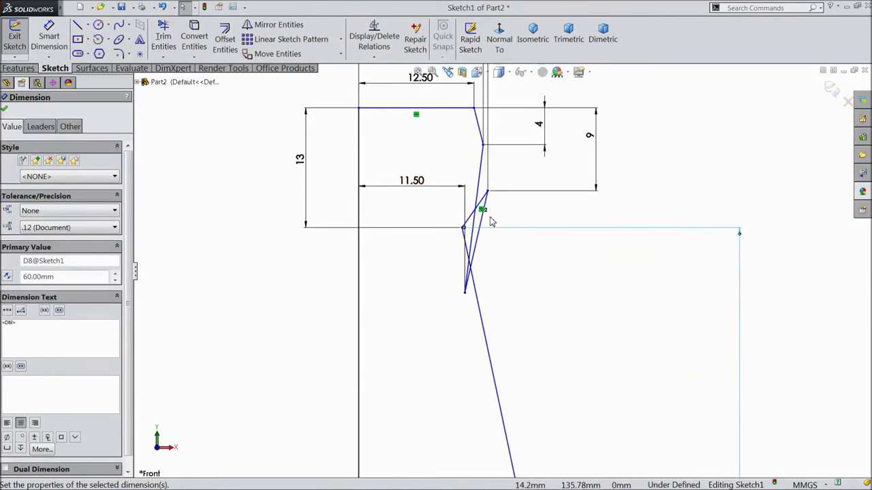
{"action": "mouse_move", "coordinate": [463, 229]}
{"action": "left_mouse_down"}
{"action": "mouse_move", "coordinate": [460, 314]}
{"action": "mouse_move", "coordinate": [464, 231]}
{"action": "left_mouse_up"}
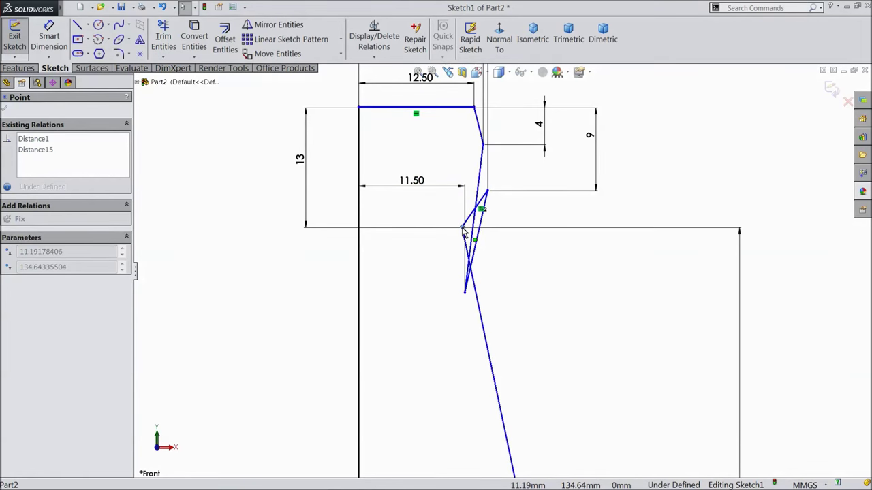
{"action": "left_click_drag", "start_coordinate": [463, 230], "coordinate": [463, 230]}
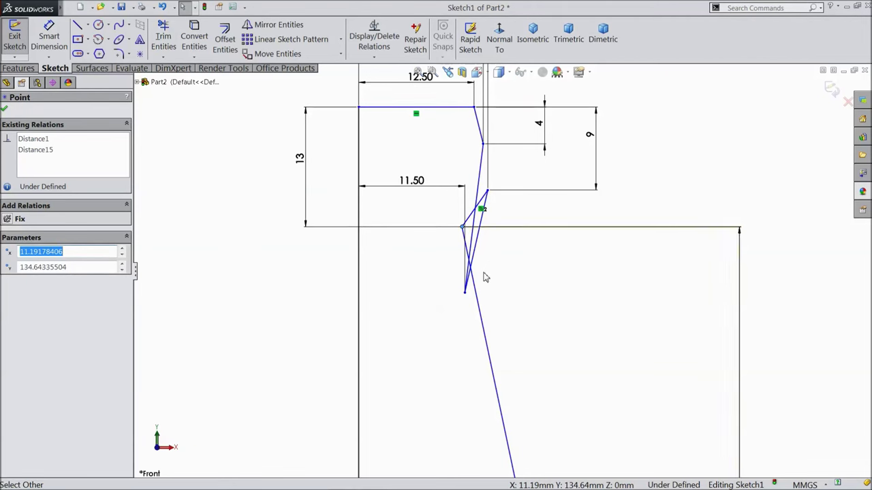
{"action": "left_click", "coordinate": [465, 294]}
{"action": "left_click_drag", "start_coordinate": [466, 295], "coordinate": [475, 173]}
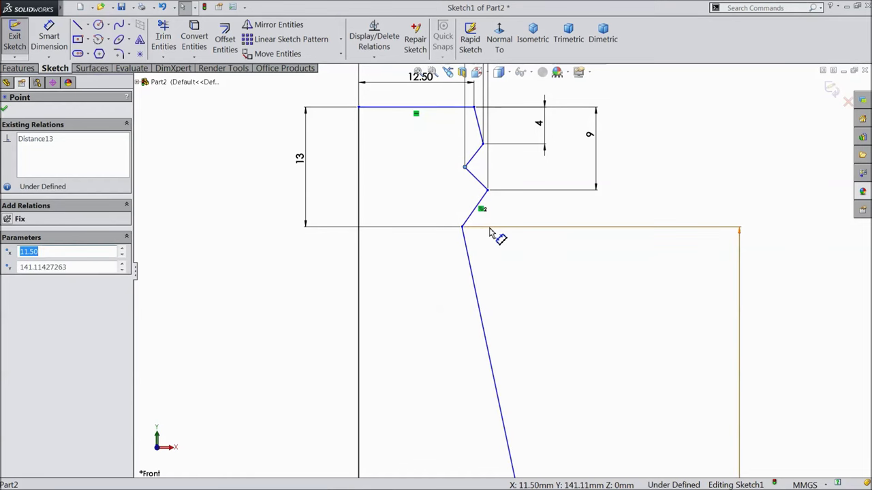
{"action": "scroll", "coordinate": [489, 232], "scroll_direction": "up", "scroll_amount": 1}
{"action": "scroll", "coordinate": [472, 217], "scroll_direction": "up", "scroll_amount": 2}
{"action": "scroll", "coordinate": [497, 273], "scroll_direction": "up", "scroll_amount": 2}
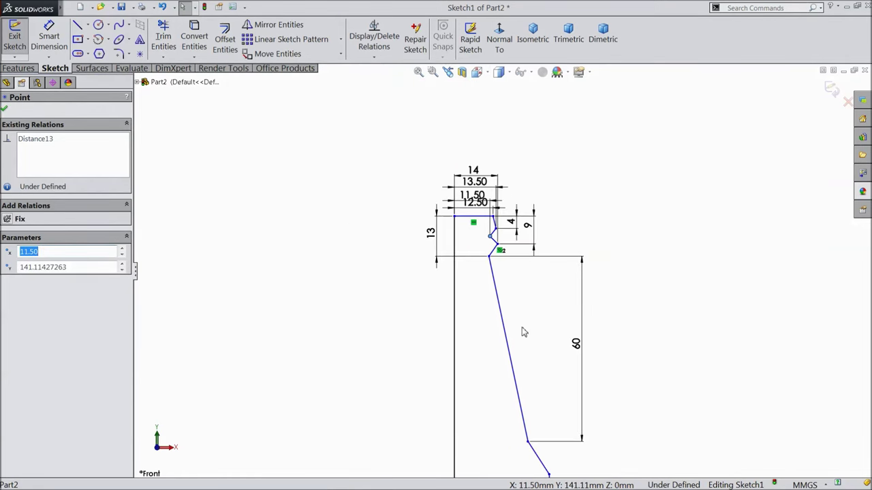
{"action": "scroll", "coordinate": [522, 331], "scroll_direction": "up", "scroll_amount": 2}
{"action": "scroll", "coordinate": [525, 408], "scroll_direction": "down", "scroll_amount": 3}
{"action": "scroll", "coordinate": [518, 372], "scroll_direction": "down", "scroll_amount": 1}
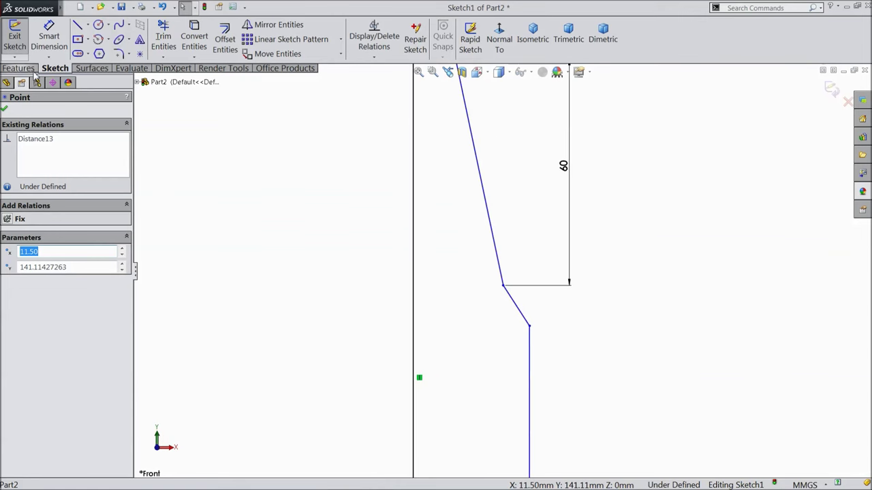
Dimension the shoulder taper as 15 mm tall.
{"action": "left_click", "coordinate": [49, 36]}
{"action": "left_click", "coordinate": [502, 286]}
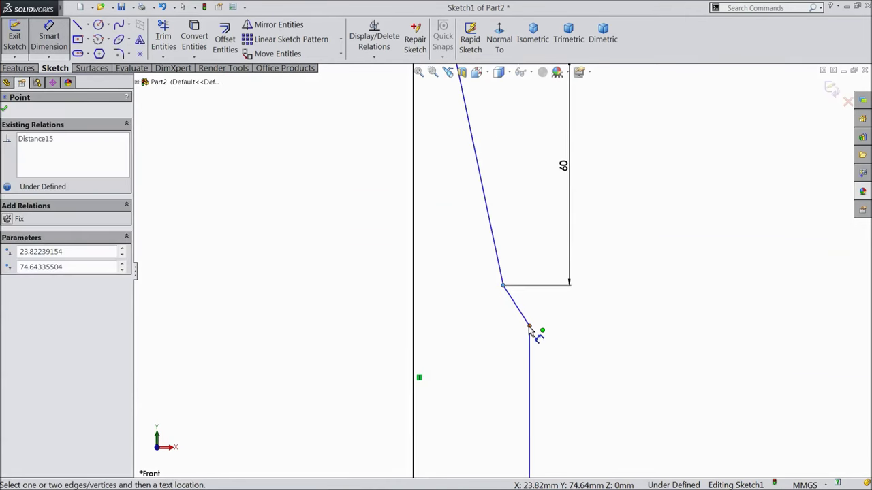
{"action": "left_click", "coordinate": [529, 326]}
{"action": "left_click", "coordinate": [596, 315]}
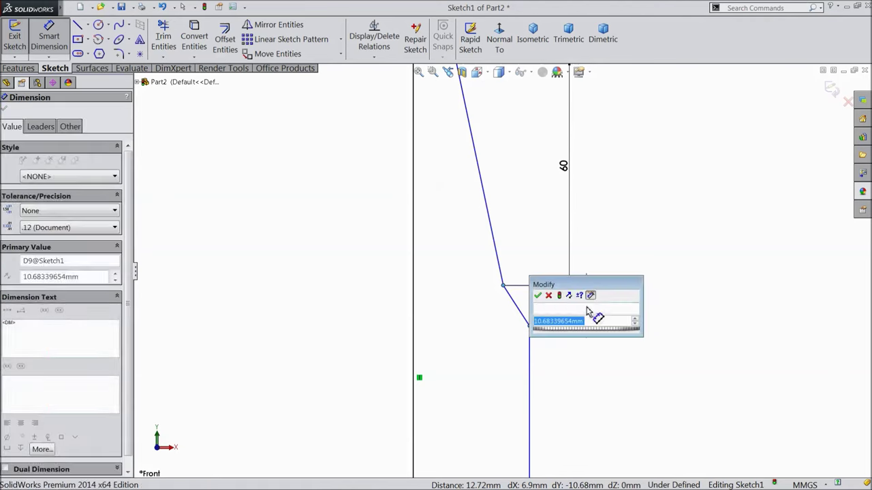
{"action": "type", "text": "15"}
{"action": "left_click", "coordinate": [538, 296]}
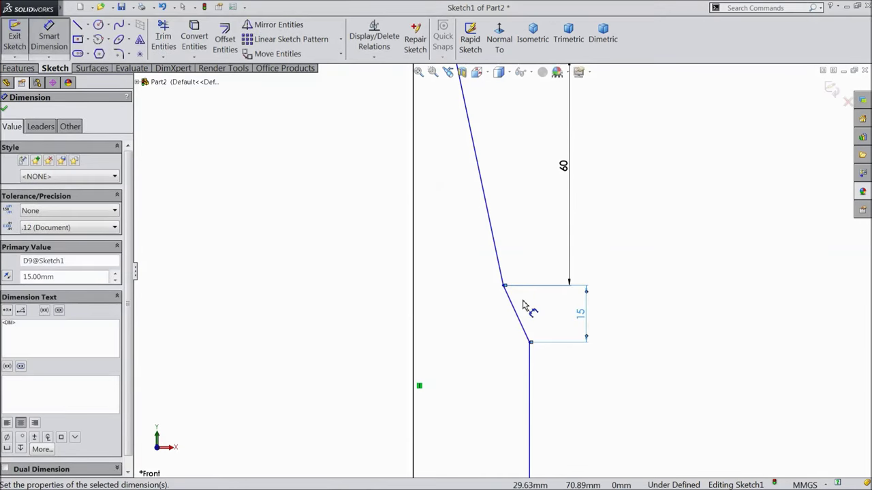
Place the upper shoulder corner 20 mm from the axis.
{"action": "left_click", "coordinate": [504, 287]}
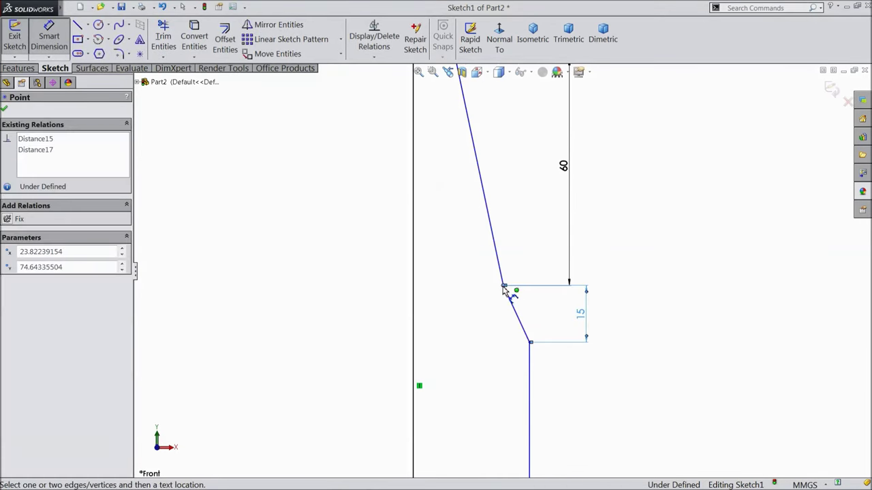
{"action": "left_click", "coordinate": [413, 286]}
{"action": "left_click", "coordinate": [364, 294]}
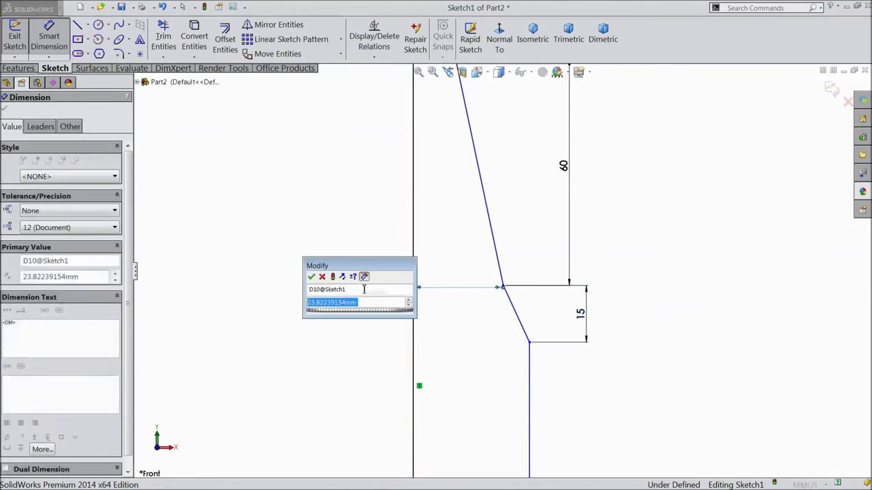
{"action": "type", "text": "20"}
{"action": "left_click", "coordinate": [311, 276]}
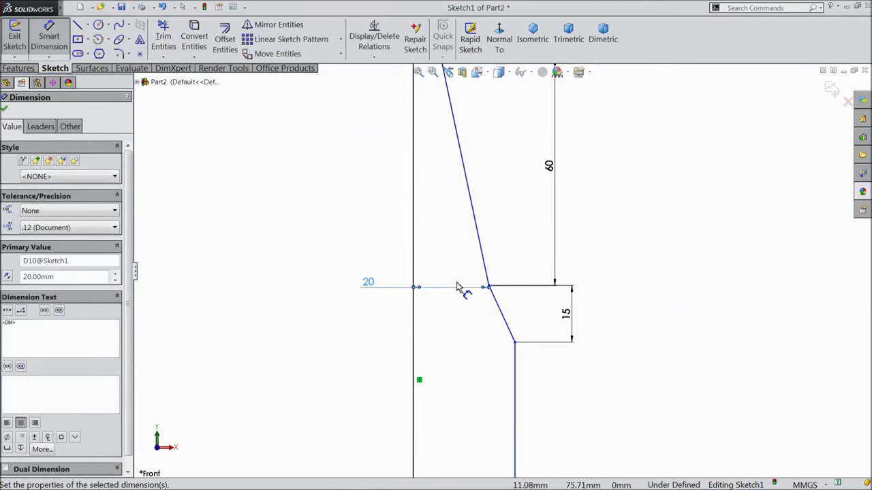
Set the outer body wall 30 mm from the axis.
{"action": "scroll", "coordinate": [477, 300], "scroll_direction": "up", "scroll_amount": 3}
{"action": "left_click", "coordinate": [508, 352]}
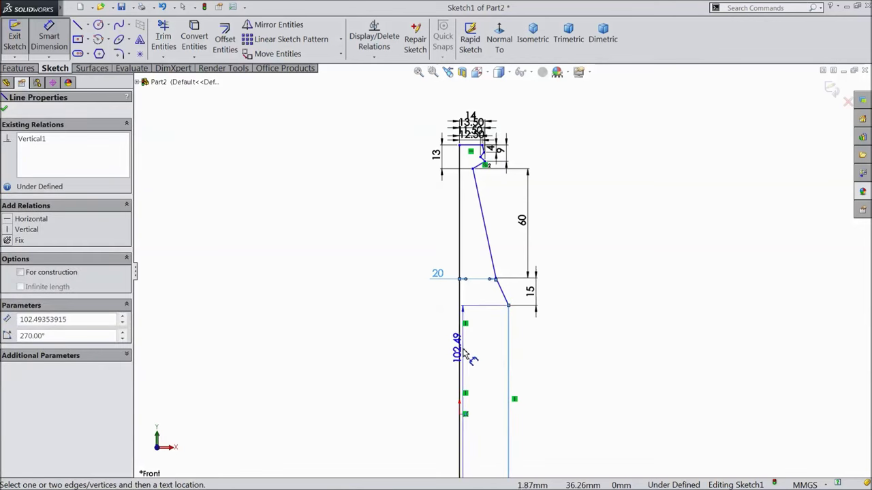
{"action": "left_click", "coordinate": [459, 351]}
{"action": "scroll", "coordinate": [440, 362], "scroll_direction": "up", "scroll_amount": 1}
{"action": "scroll", "coordinate": [440, 363], "scroll_direction": "up", "scroll_amount": 2}
{"action": "left_click", "coordinate": [446, 346]}
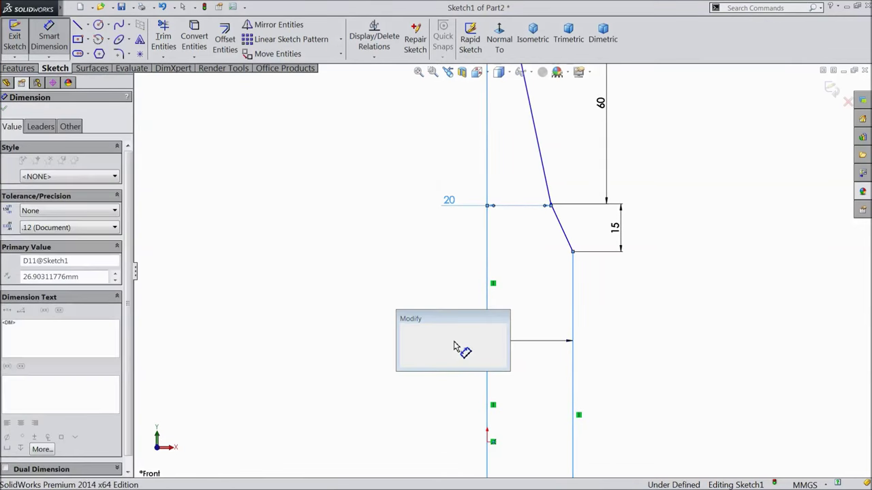
{"action": "type", "text": "30"}
{"action": "left_click", "coordinate": [405, 330]}
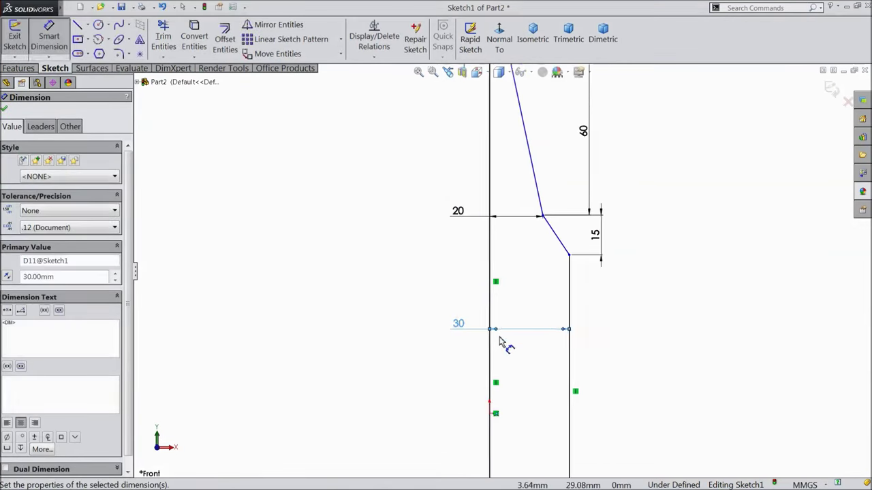
{"action": "scroll", "coordinate": [538, 405], "scroll_direction": "down", "scroll_amount": 2}
{"action": "scroll", "coordinate": [485, 330], "scroll_direction": "up", "scroll_amount": 3}
{"action": "scroll", "coordinate": [485, 330], "scroll_direction": "up", "scroll_amount": 3}
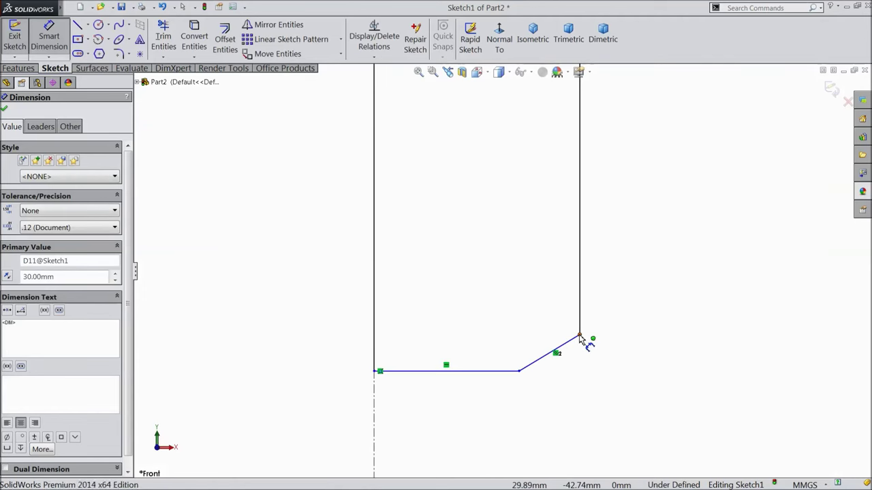
Dimension the bottom chamfer height to 7.50 mm.
{"action": "left_click", "coordinate": [520, 372]}
{"action": "left_click", "coordinate": [579, 335]}
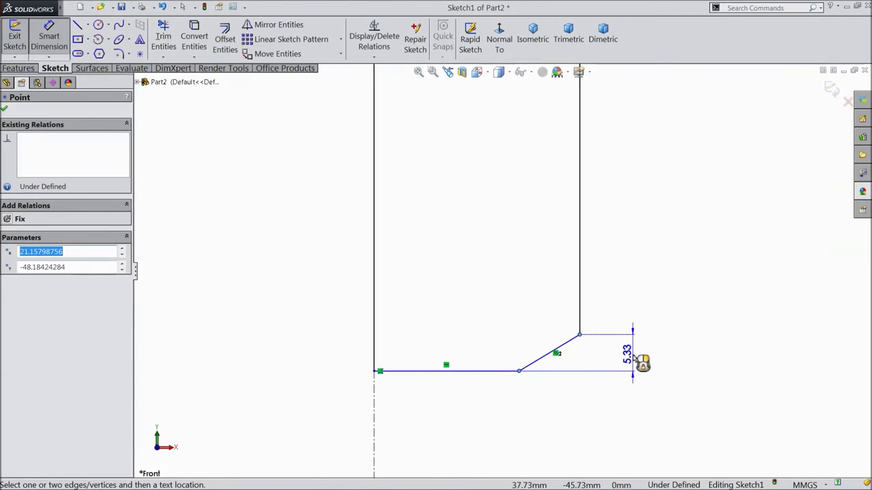
{"action": "left_click", "coordinate": [640, 361]}
{"action": "type", "text": "7.50mm"}
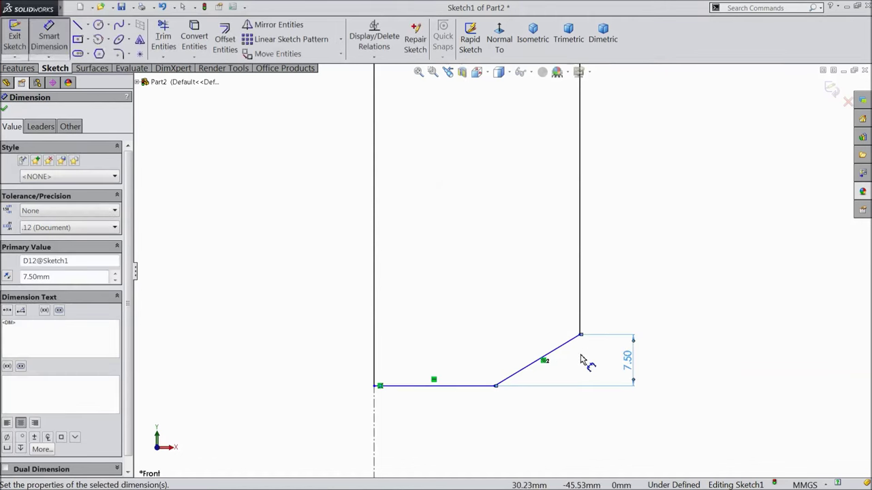
Dimension the straight body wall height to 110 mm.
{"action": "scroll", "coordinate": [582, 361], "scroll_direction": "up", "scroll_amount": 1}
{"action": "scroll", "coordinate": [580, 351], "scroll_direction": "up", "scroll_amount": 1}
{"action": "scroll", "coordinate": [580, 350], "scroll_direction": "up", "scroll_amount": 1}
{"action": "scroll", "coordinate": [538, 178], "scroll_direction": "up", "scroll_amount": 1}
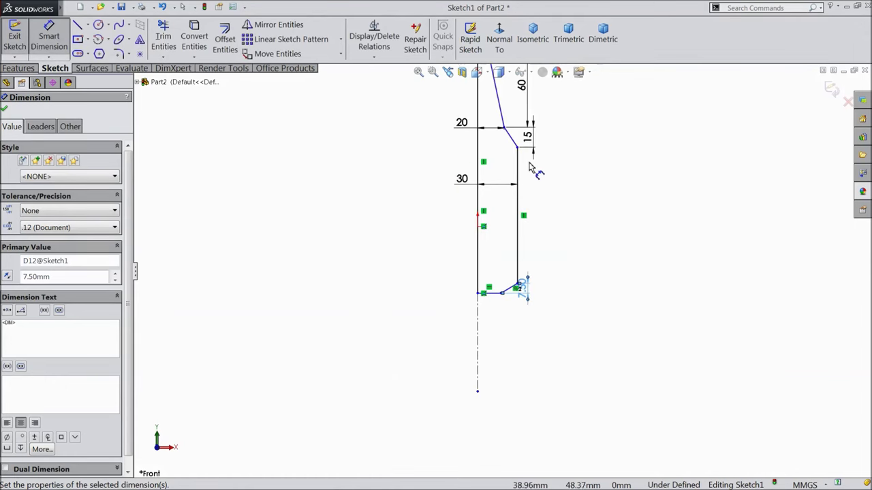
{"action": "scroll", "coordinate": [529, 166], "scroll_direction": "down", "scroll_amount": 2}
{"action": "left_click", "coordinate": [510, 238]}
{"action": "left_click", "coordinate": [569, 243]}
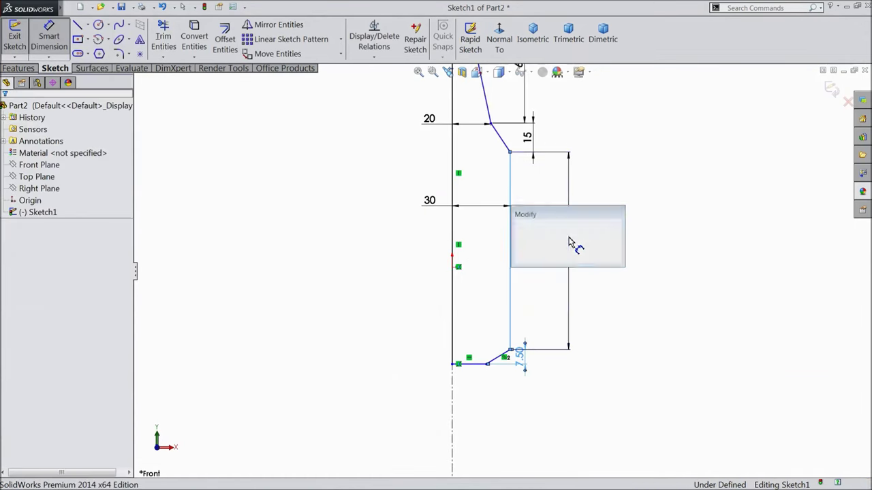
{"action": "type", "text": "110"}
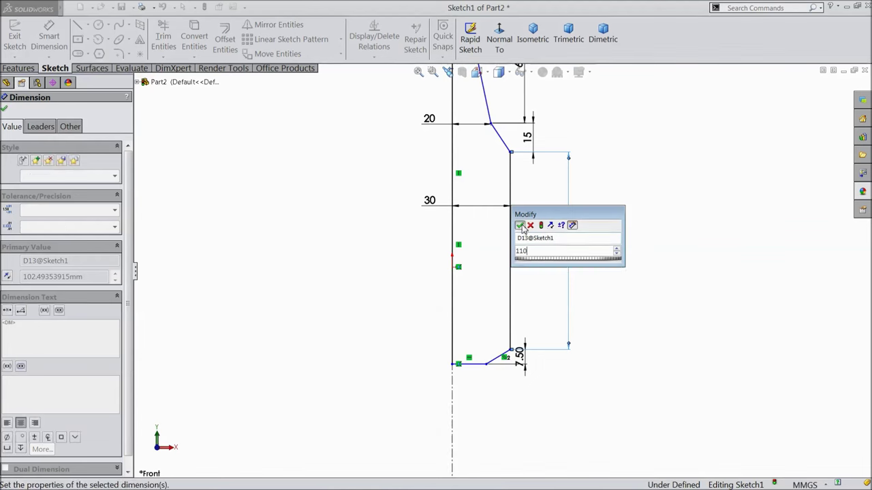
{"action": "key", "text": "Return"}
Dimension the flat bottom line to 25 mm and finish dimensioning.
{"action": "scroll", "coordinate": [502, 364], "scroll_direction": "down", "scroll_amount": 2}
{"action": "scroll", "coordinate": [476, 388], "scroll_direction": "down", "scroll_amount": 2}
{"action": "scroll", "coordinate": [467, 397], "scroll_direction": "down", "scroll_amount": 2}
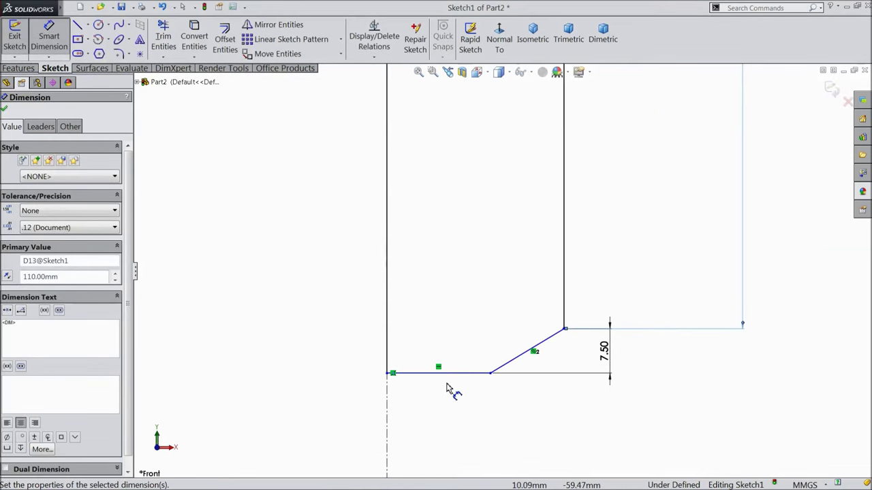
{"action": "left_click", "coordinate": [453, 375]}
{"action": "left_click", "coordinate": [443, 413]}
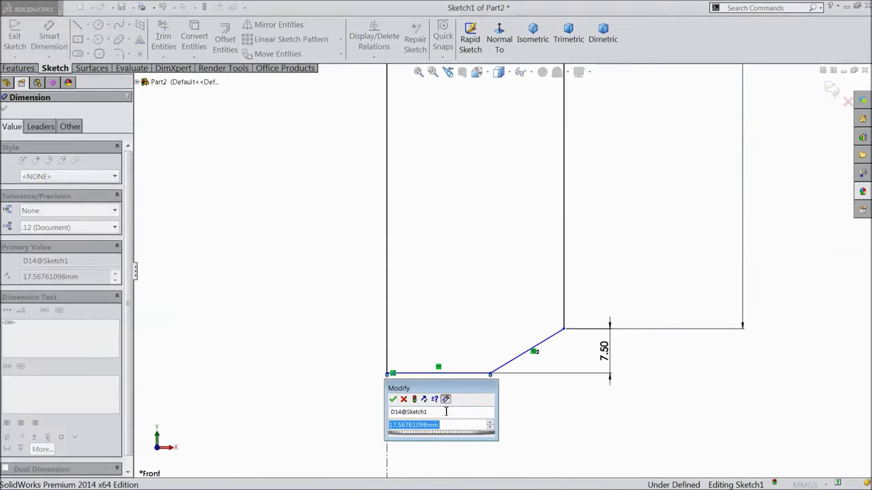
{"action": "type", "text": "25"}
{"action": "left_click", "coordinate": [394, 400]}
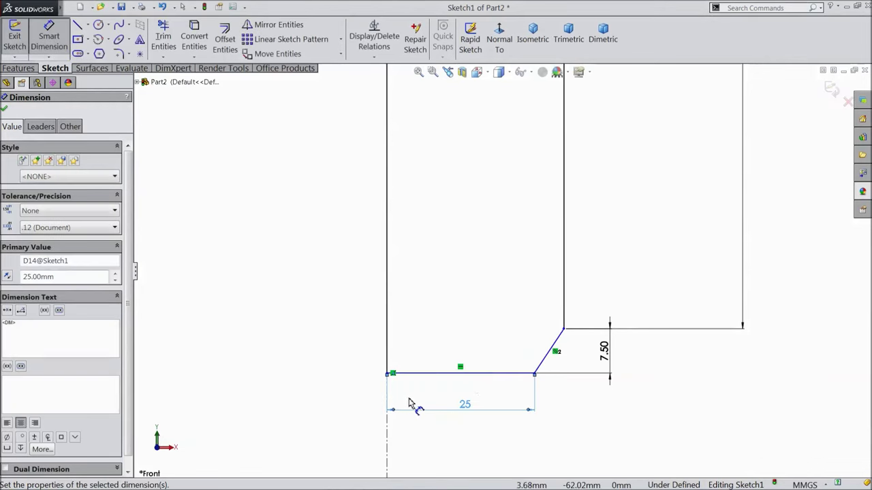
{"action": "scroll", "coordinate": [519, 391], "scroll_direction": "up", "scroll_amount": 2}
{"action": "scroll", "coordinate": [520, 371], "scroll_direction": "up", "scroll_amount": 2}
{"action": "scroll", "coordinate": [514, 368], "scroll_direction": "up", "scroll_amount": 2}
{"action": "scroll", "coordinate": [511, 273], "scroll_direction": "up", "scroll_amount": 2}
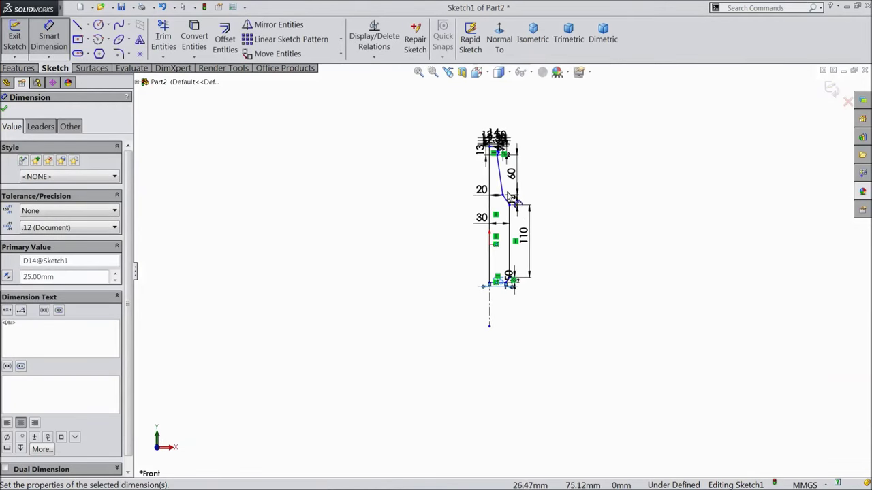
{"action": "scroll", "coordinate": [506, 197], "scroll_direction": "down", "scroll_amount": 2}
{"action": "scroll", "coordinate": [507, 243], "scroll_direction": "down", "scroll_amount": 1}
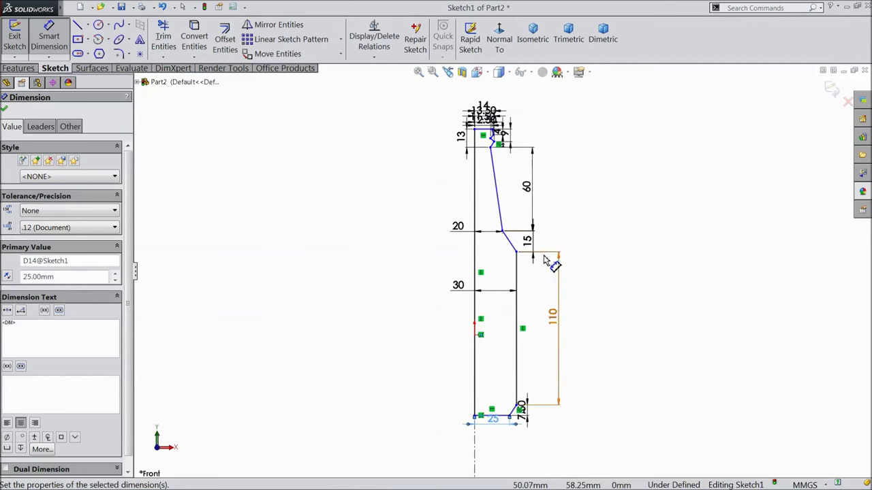
{"action": "left_click", "coordinate": [4, 109]}
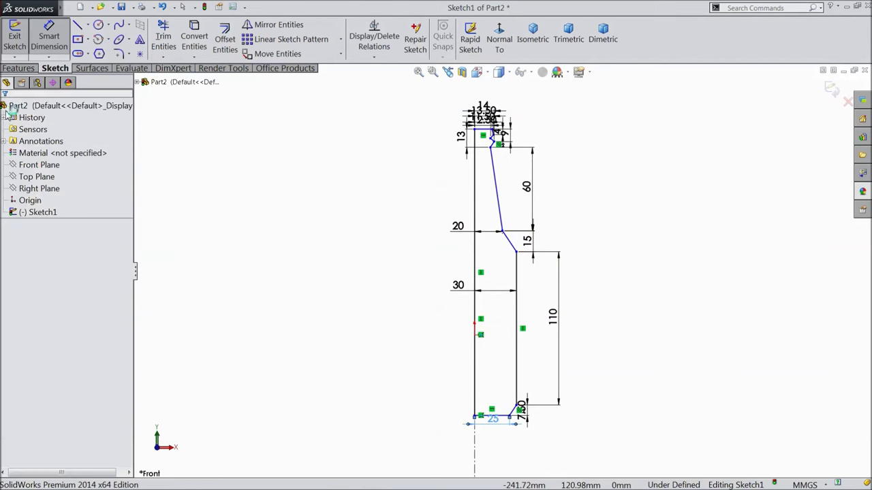
Revolve the half-profile a full 360° about Line1 to create the solid Revolve1.
{"action": "left_click", "coordinate": [26, 70]}
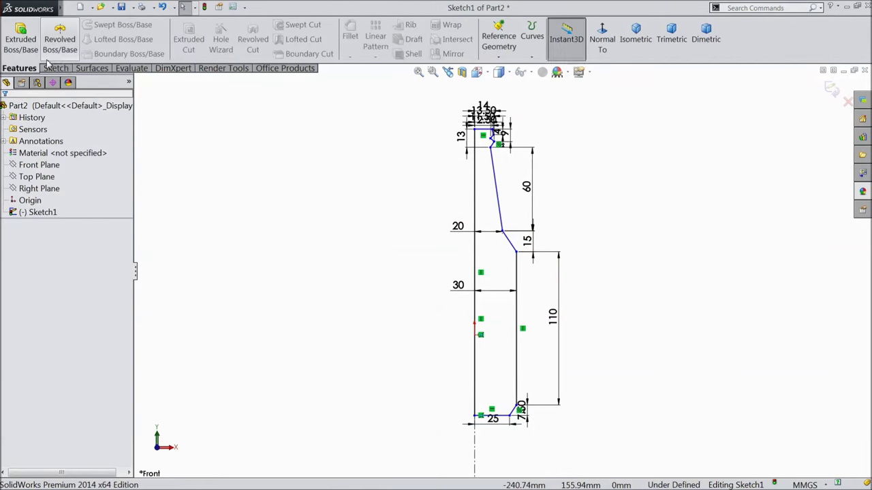
{"action": "left_click", "coordinate": [60, 40]}
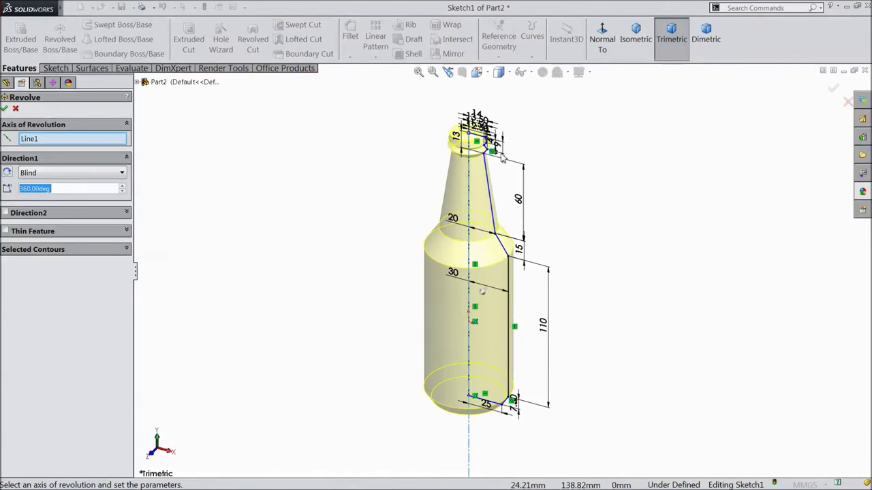
{"action": "scroll", "coordinate": [502, 158], "scroll_direction": "down", "scroll_amount": 1}
{"action": "left_click", "coordinate": [5, 109]}
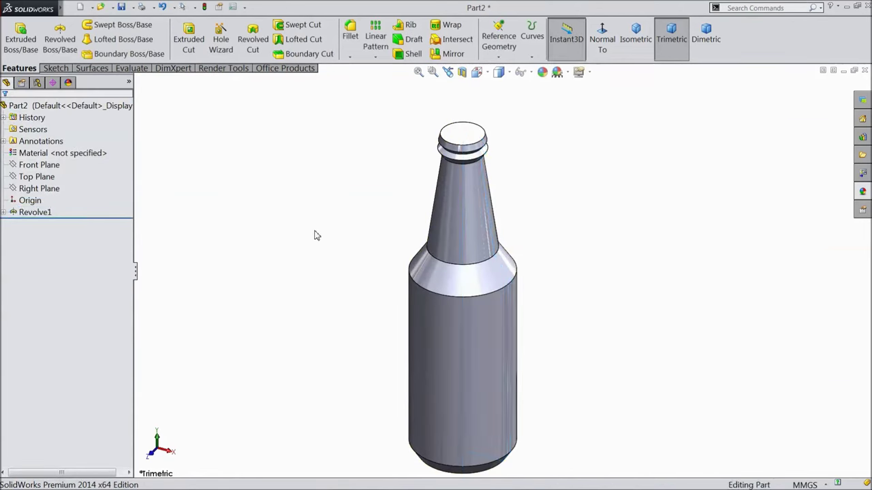
{"action": "mouse_move", "coordinate": [315, 235]}
{"action": "middle_mouse_down"}
{"action": "mouse_move", "coordinate": [324, 160]}
{"action": "mouse_move", "coordinate": [320, 259]}
{"action": "mouse_move", "coordinate": [322, 229]}
{"action": "mouse_move", "coordinate": [315, 227]}
{"action": "middle_mouse_up"}
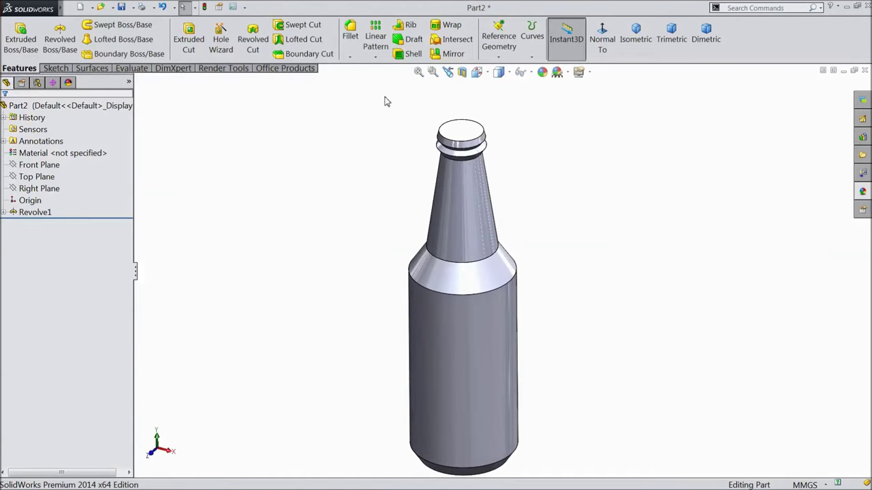
Shell the bottle to 4 mm walls, removing the top face to open the mouth.
{"action": "left_click", "coordinate": [410, 56]}
{"action": "type", "text": "4"}
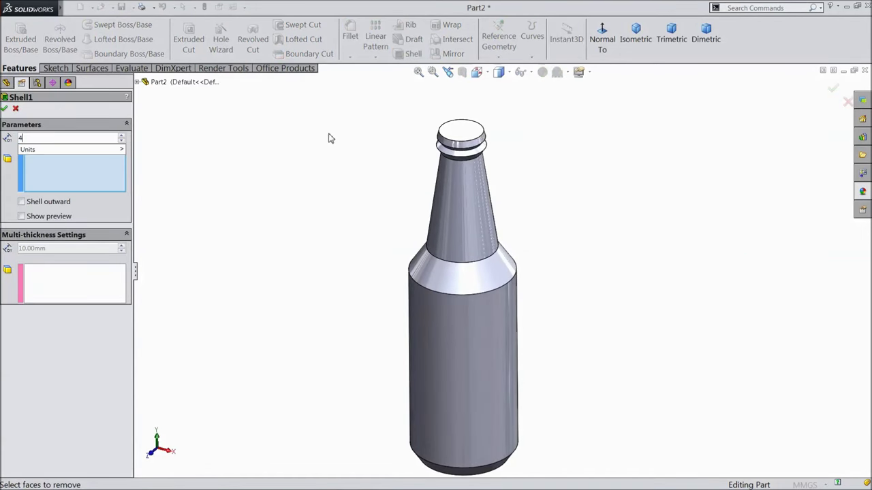
{"action": "key", "text": "Return"}
{"action": "left_click", "coordinate": [463, 131]}
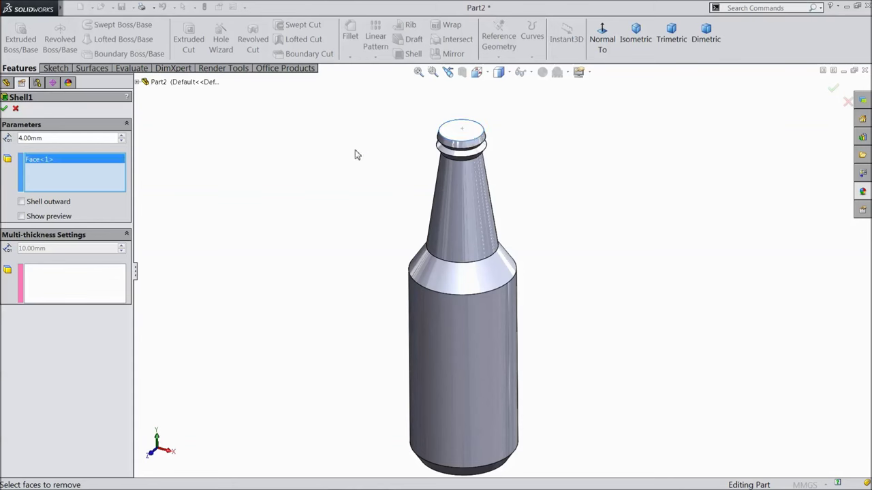
{"action": "left_click", "coordinate": [4, 109]}
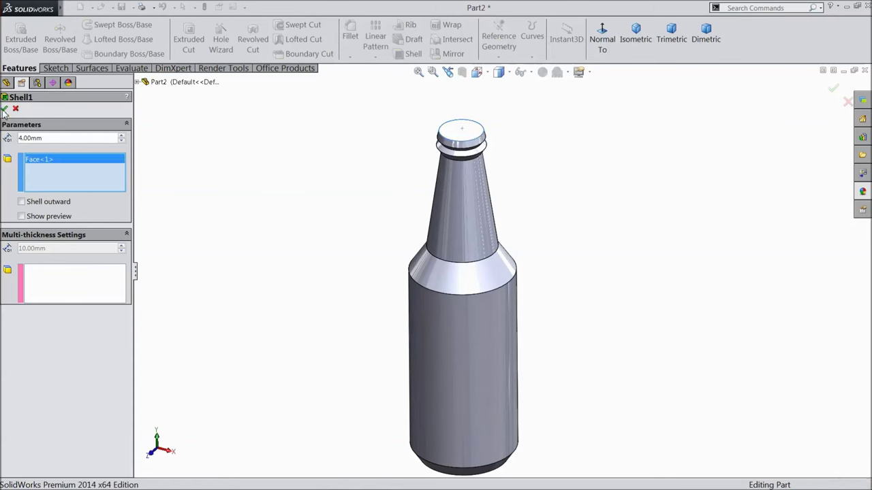
{"action": "mouse_move", "coordinate": [300, 152]}
{"action": "middle_mouse_down"}
{"action": "mouse_move", "coordinate": [301, 289]}
{"action": "mouse_move", "coordinate": [307, 220]}
{"action": "mouse_move", "coordinate": [405, 200]}
{"action": "mouse_move", "coordinate": [370, 254]}
{"action": "mouse_move", "coordinate": [321, 198]}
{"action": "mouse_move", "coordinate": [331, 179]}
{"action": "middle_mouse_up"}
Fillet the lower and upper shoulder edges at the neck with a 20 mm radius.
{"action": "left_click", "coordinate": [348, 43]}
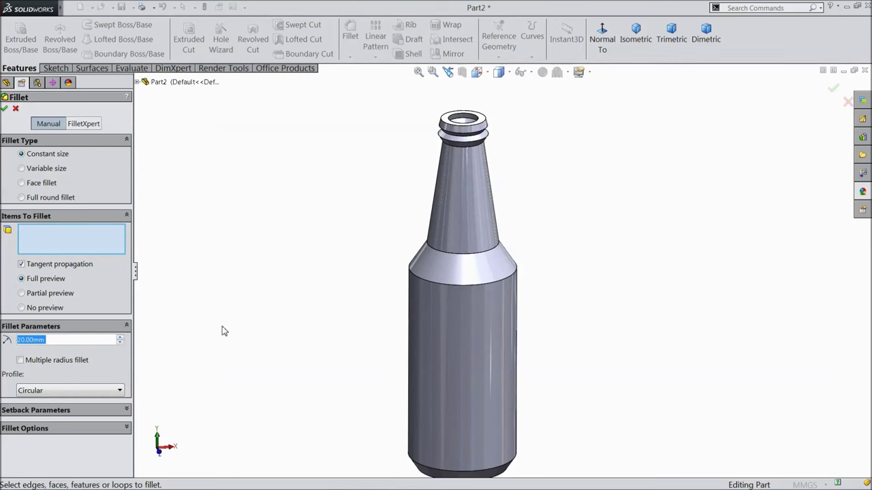
{"action": "scroll", "coordinate": [456, 286], "scroll_direction": "down", "scroll_amount": 2}
{"action": "right_click", "coordinate": [465, 284]}
{"action": "left_click", "coordinate": [438, 287]}
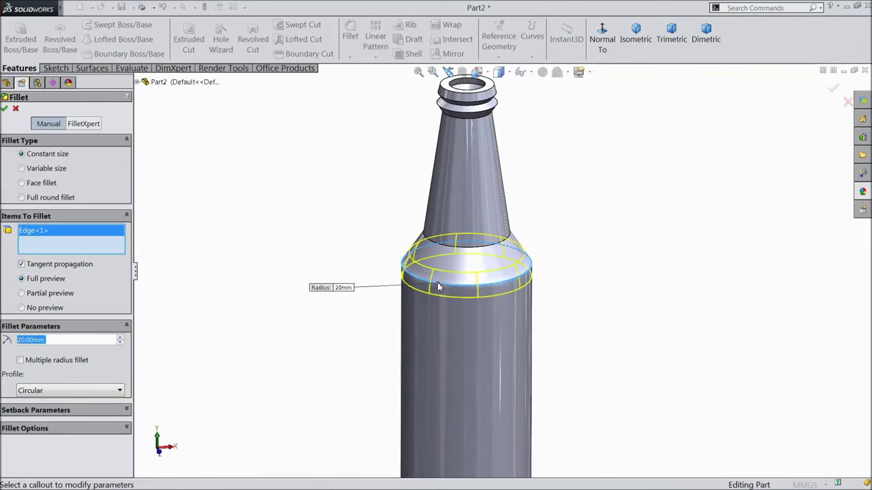
{"action": "left_click", "coordinate": [447, 251]}
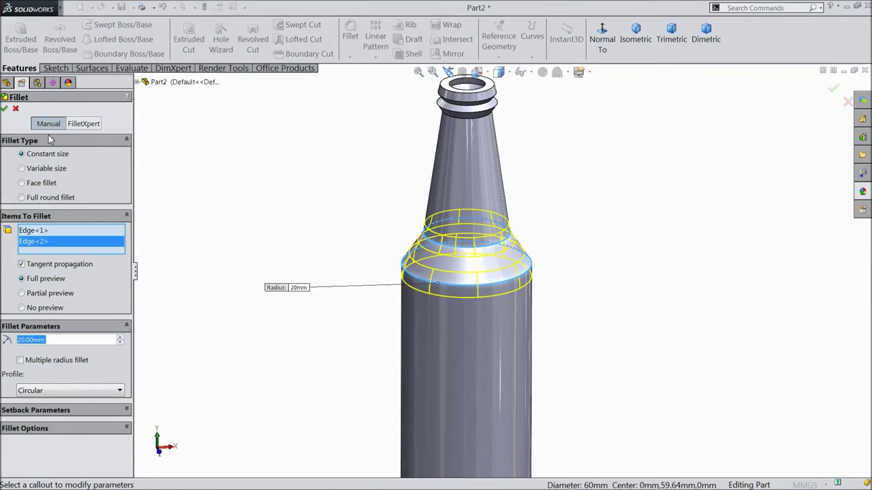
{"action": "left_click", "coordinate": [4, 109]}
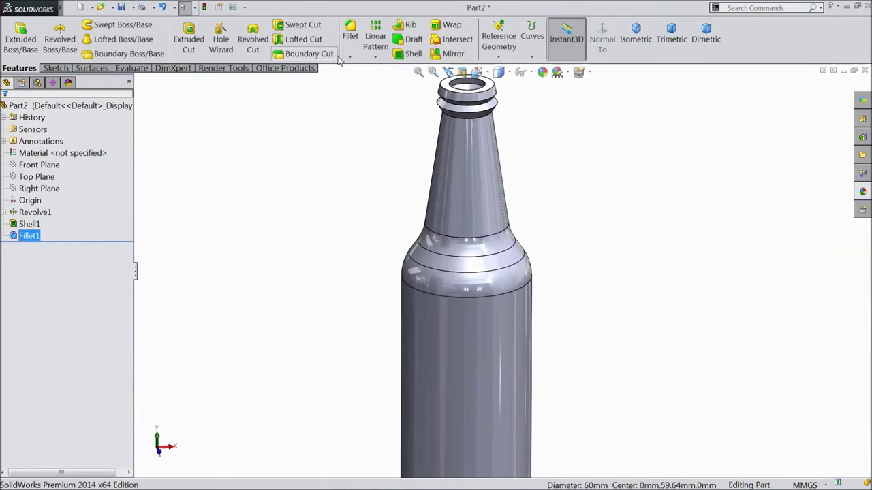
Create Fillet2 with a 10 mm radius on the bottle's two base edges.
{"action": "left_click", "coordinate": [354, 40]}
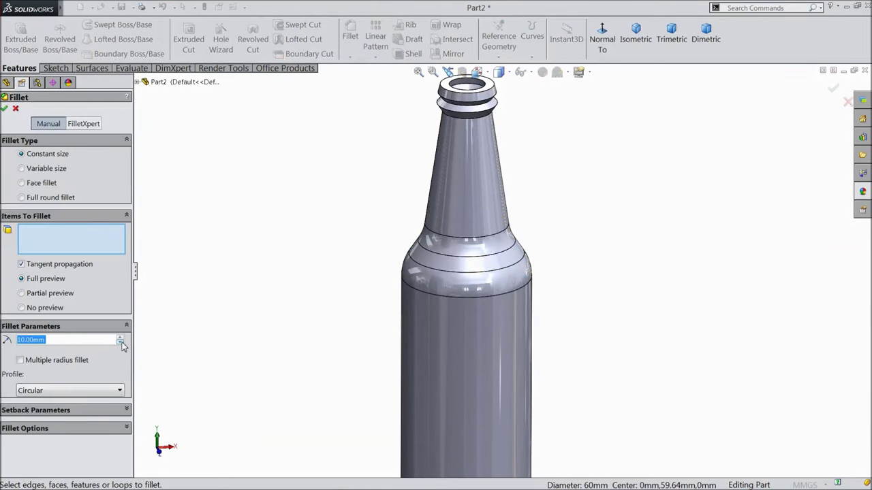
{"action": "scroll", "coordinate": [245, 331], "scroll_direction": "up", "scroll_amount": 2}
{"action": "scroll", "coordinate": [502, 418], "scroll_direction": "up", "scroll_amount": 1}
{"action": "scroll", "coordinate": [477, 395], "scroll_direction": "down", "scroll_amount": 5}
{"action": "scroll", "coordinate": [455, 354], "scroll_direction": "down", "scroll_amount": 2}
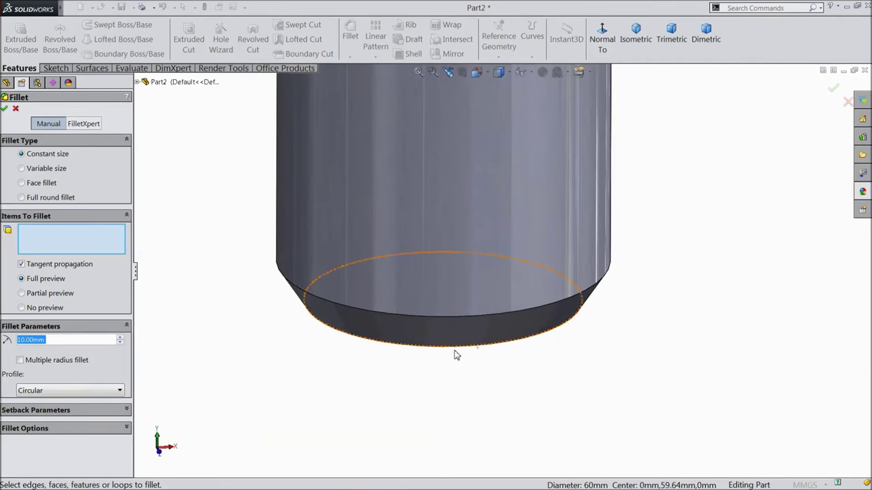
{"action": "left_click", "coordinate": [455, 346]}
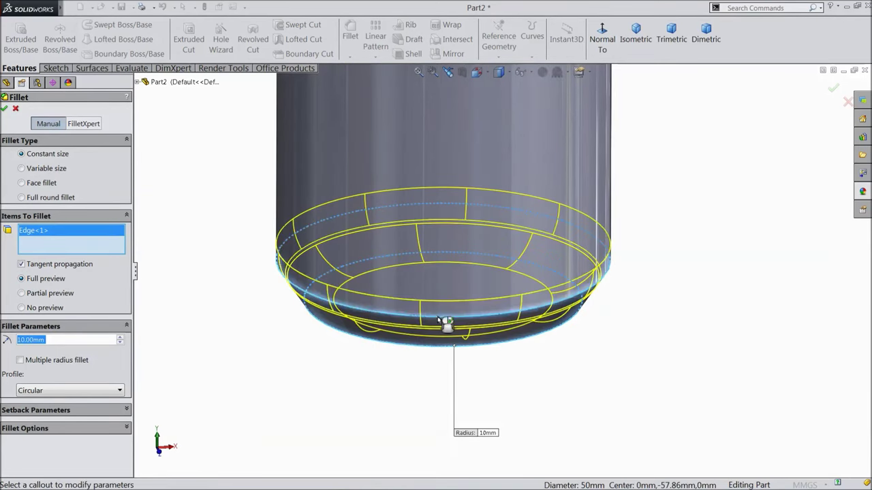
{"action": "left_click", "coordinate": [440, 319]}
{"action": "left_click", "coordinate": [5, 109]}
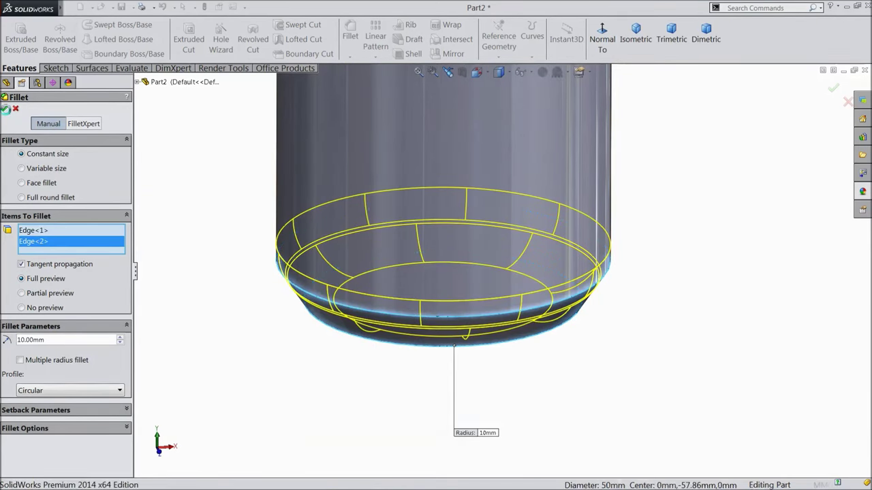
{"action": "scroll", "coordinate": [376, 286], "scroll_direction": "up", "scroll_amount": 2}
{"action": "scroll", "coordinate": [374, 286], "scroll_direction": "up", "scroll_amount": 3}
{"action": "scroll", "coordinate": [367, 312], "scroll_direction": "up", "scroll_amount": 2}
{"action": "scroll", "coordinate": [524, 116], "scroll_direction": "down", "scroll_amount": 3}
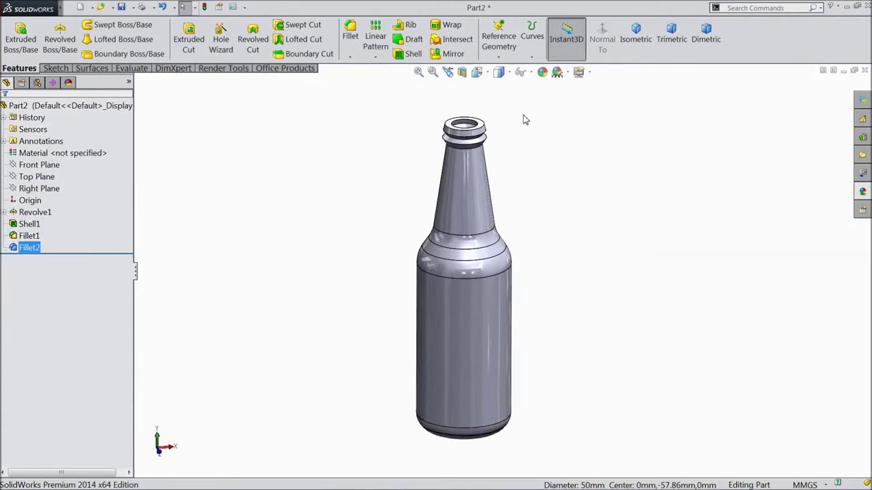
{"action": "scroll", "coordinate": [499, 131], "scroll_direction": "down", "scroll_amount": 3}
Select the top rim and neck ring edges for a 1 mm fillet.
{"action": "left_click", "coordinate": [350, 53]}
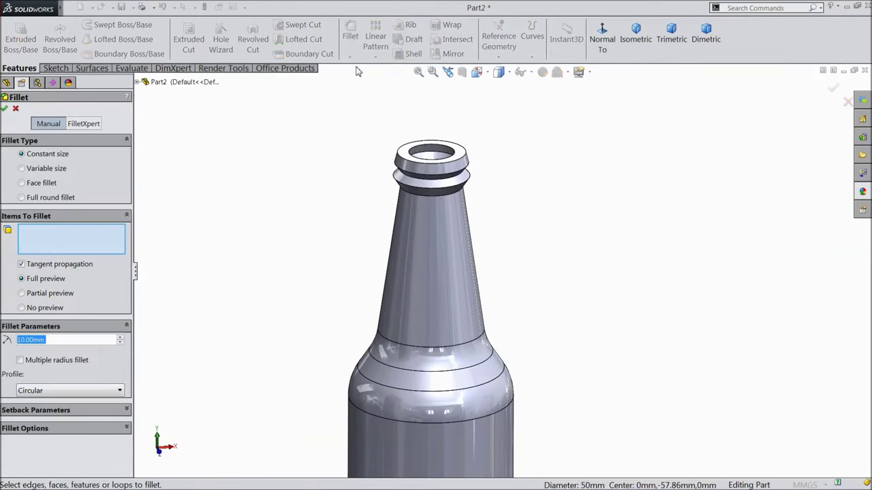
{"action": "scroll", "coordinate": [371, 146], "scroll_direction": "down", "scroll_amount": 2}
{"action": "scroll", "coordinate": [369, 148], "scroll_direction": "down", "scroll_amount": 2}
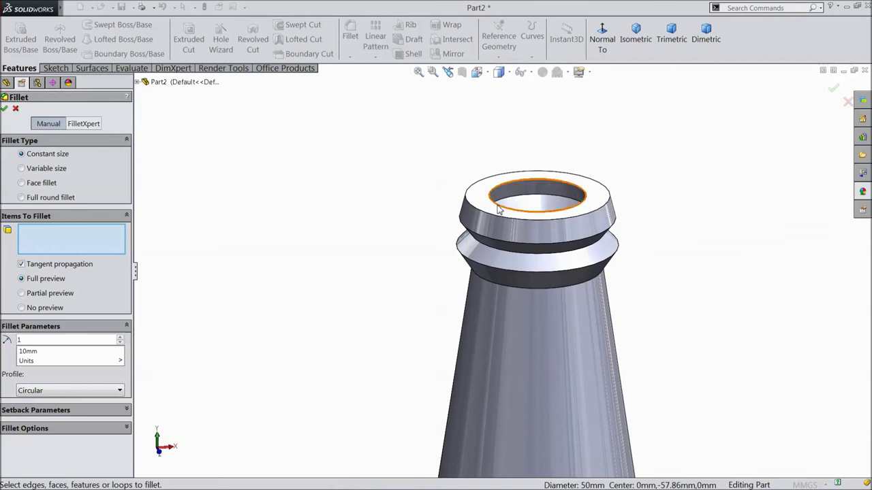
{"action": "left_click", "coordinate": [498, 209]}
{"action": "left_click", "coordinate": [487, 211]}
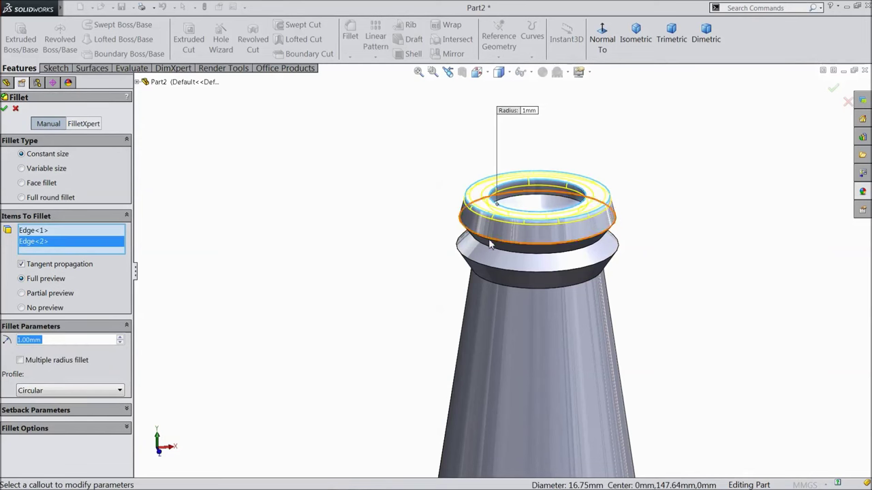
{"action": "left_click", "coordinate": [489, 241]}
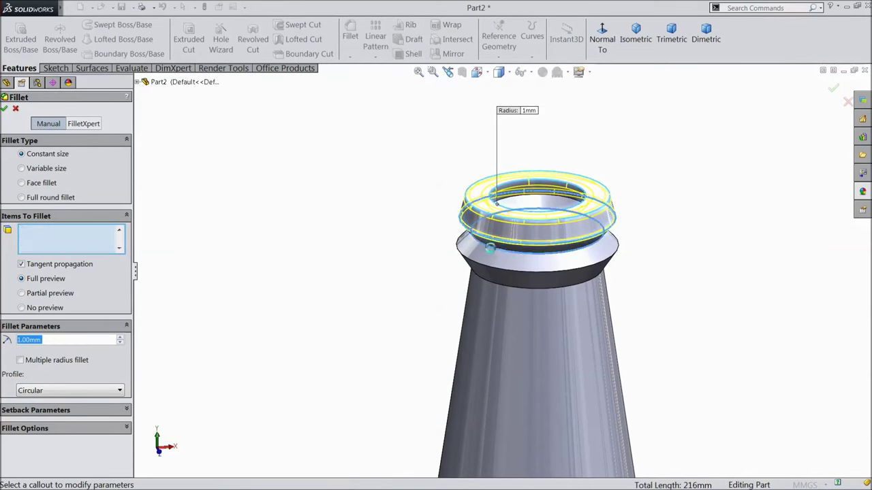
{"action": "left_click", "coordinate": [488, 273]}
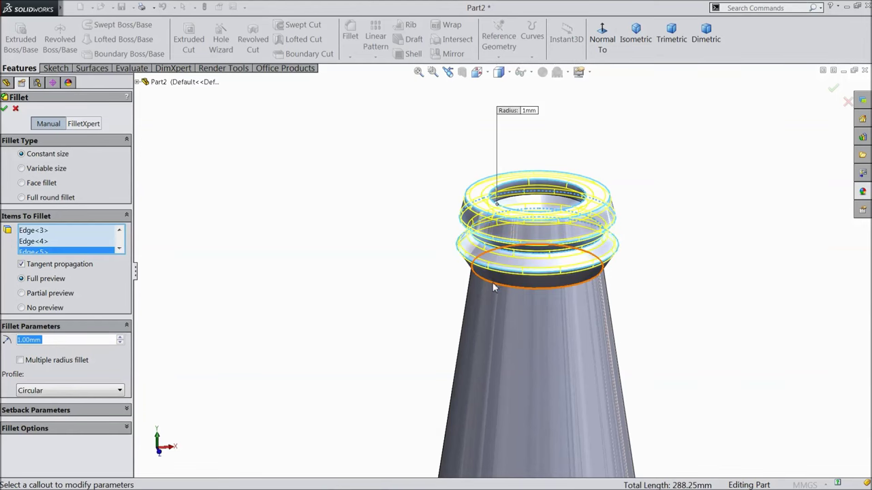
{"action": "left_click", "coordinate": [495, 288]}
Add the inner mouth edges to the 1 mm fillet and apply it.
{"action": "middle_click_drag", "start_coordinate": [421, 166], "coordinate": [413, 197]}
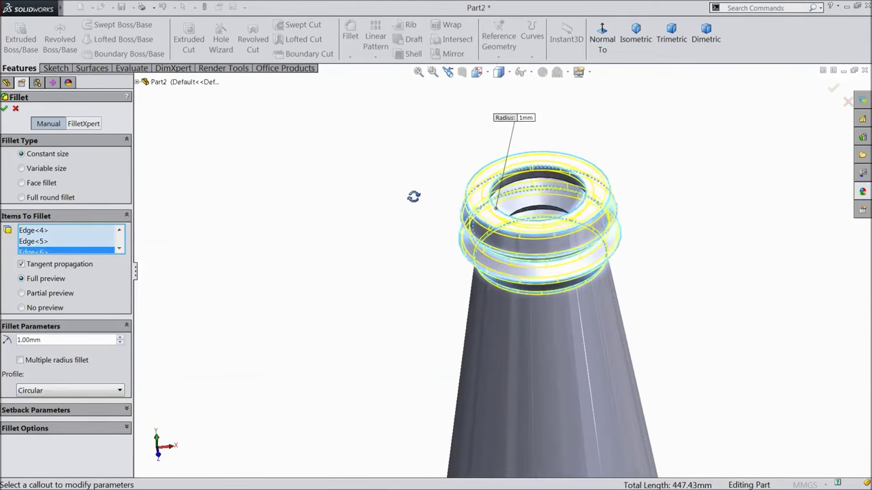
{"action": "scroll", "coordinate": [562, 175], "scroll_direction": "down", "scroll_amount": 2}
{"action": "left_click", "coordinate": [518, 231]}
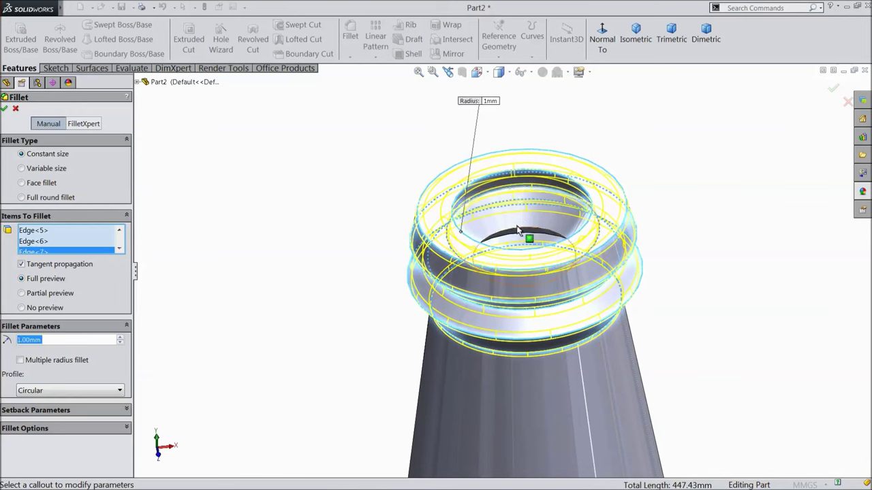
{"action": "left_click", "coordinate": [516, 233]}
{"action": "middle_click_drag", "start_coordinate": [373, 173], "coordinate": [370, 208]}
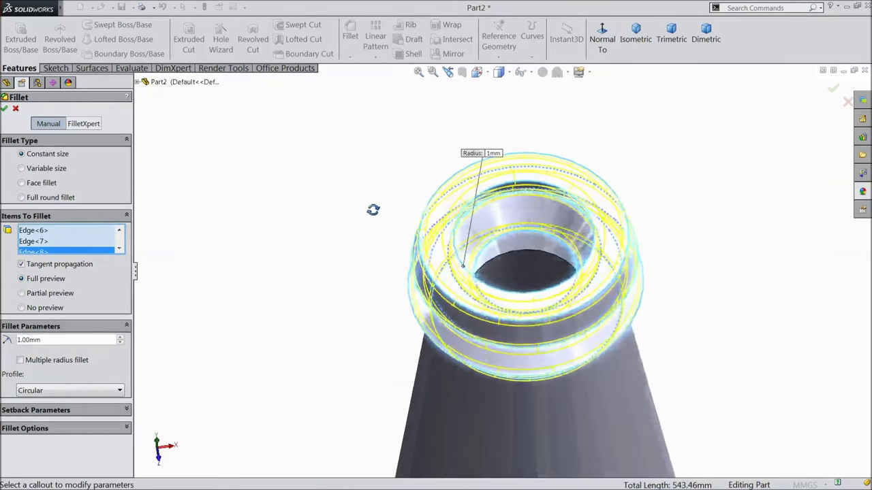
{"action": "left_click", "coordinate": [509, 257]}
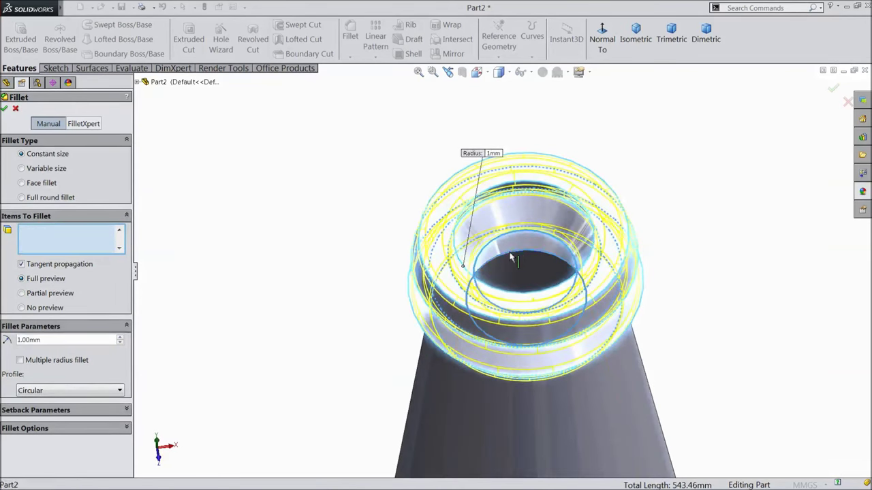
{"action": "left_click", "coordinate": [5, 110]}
Show the full bottle from the side and select the Part2 node.
{"action": "scroll", "coordinate": [386, 235], "scroll_direction": "up", "scroll_amount": 3}
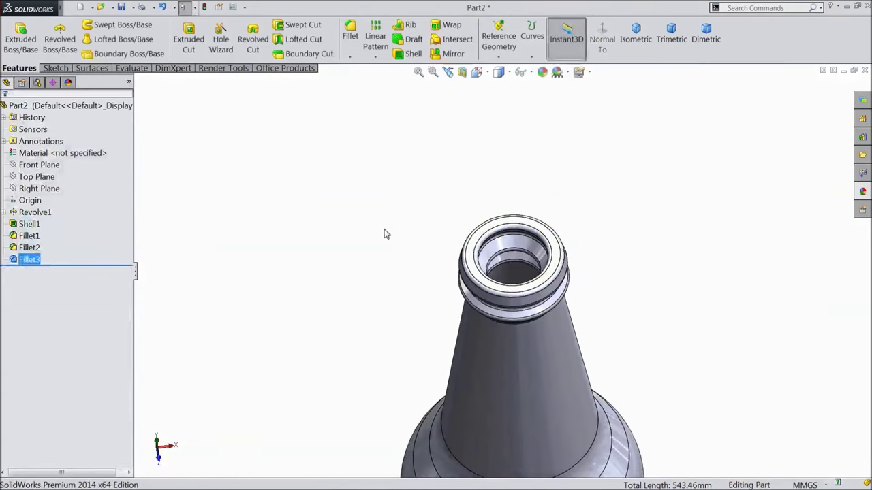
{"action": "scroll", "coordinate": [400, 285], "scroll_direction": "up", "scroll_amount": 2}
{"action": "middle_click_drag", "start_coordinate": [401, 285], "coordinate": [391, 258]}
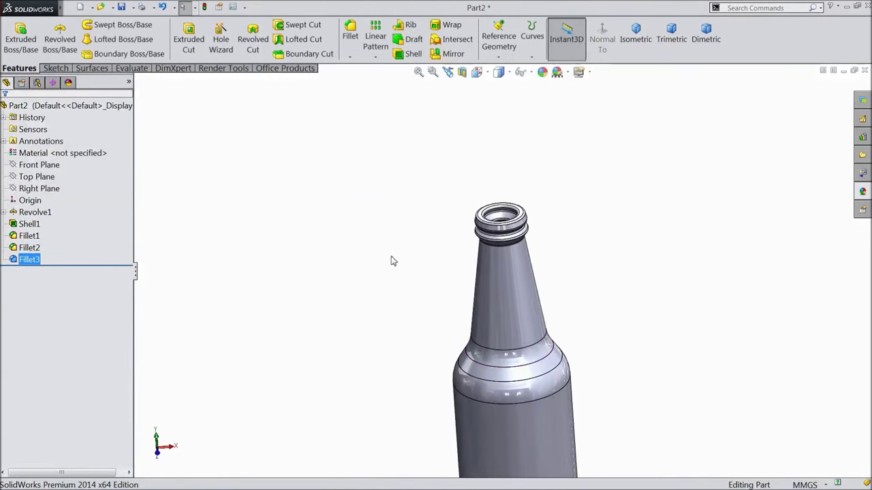
{"action": "scroll", "coordinate": [468, 327], "scroll_direction": "up", "scroll_amount": 2}
{"action": "scroll", "coordinate": [545, 366], "scroll_direction": "down", "scroll_amount": 3}
{"action": "mouse_move", "coordinate": [559, 234]}
{"action": "middle_mouse_down"}
{"action": "mouse_move", "coordinate": [603, 335]}
{"action": "mouse_move", "coordinate": [547, 383]}
{"action": "mouse_move", "coordinate": [541, 192]}
{"action": "mouse_move", "coordinate": [606, 281]}
{"action": "mouse_move", "coordinate": [598, 187]}
{"action": "mouse_move", "coordinate": [590, 350]}
{"action": "mouse_move", "coordinate": [545, 234]}
{"action": "mouse_move", "coordinate": [562, 221]}
{"action": "mouse_move", "coordinate": [574, 230]}
{"action": "middle_mouse_up"}
{"action": "left_click", "coordinate": [91, 108]}
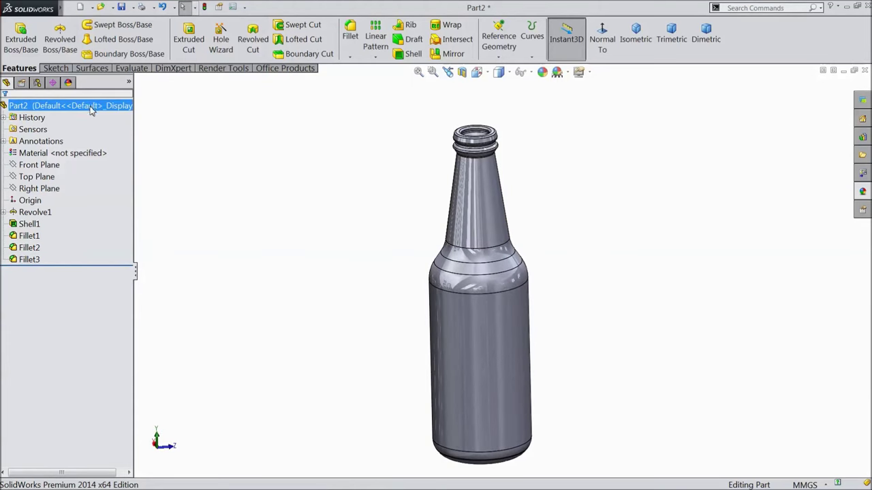
Apply the green gloss glass appearance to the bottle and orbit to inspect it.
{"action": "left_click", "coordinate": [863, 192]}
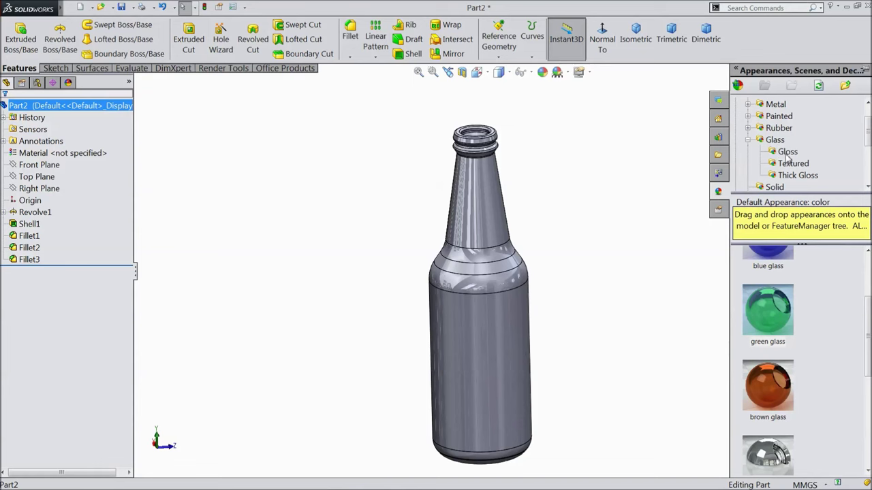
{"action": "double_click", "coordinate": [774, 325]}
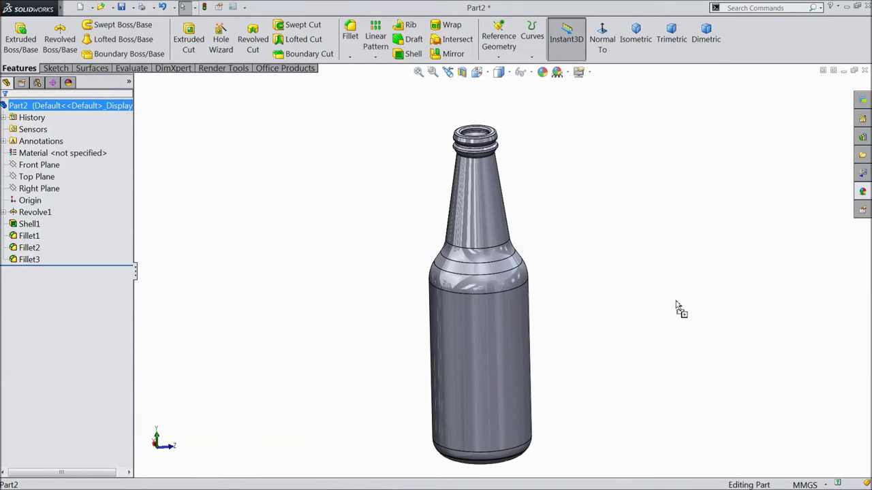
{"action": "mouse_move", "coordinate": [618, 277]}
{"action": "middle_mouse_down"}
{"action": "mouse_move", "coordinate": [594, 182]}
{"action": "mouse_move", "coordinate": [598, 233]}
{"action": "mouse_move", "coordinate": [642, 271]}
{"action": "mouse_move", "coordinate": [703, 241]}
{"action": "mouse_move", "coordinate": [737, 323]}
{"action": "mouse_move", "coordinate": [654, 298]}
{"action": "mouse_move", "coordinate": [609, 259]}
{"action": "mouse_move", "coordinate": [618, 327]}
{"action": "mouse_move", "coordinate": [609, 307]}
{"action": "mouse_move", "coordinate": [650, 289]}
{"action": "mouse_move", "coordinate": [630, 307]}
{"action": "middle_mouse_up"}
{"action": "scroll", "coordinate": [521, 317], "scroll_direction": "down", "scroll_amount": 2}
{"action": "scroll", "coordinate": [508, 322], "scroll_direction": "down", "scroll_amount": 2}
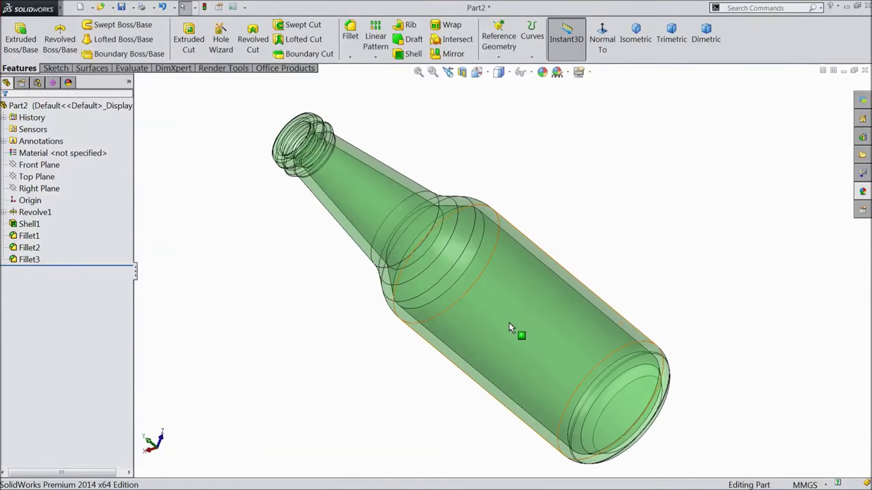